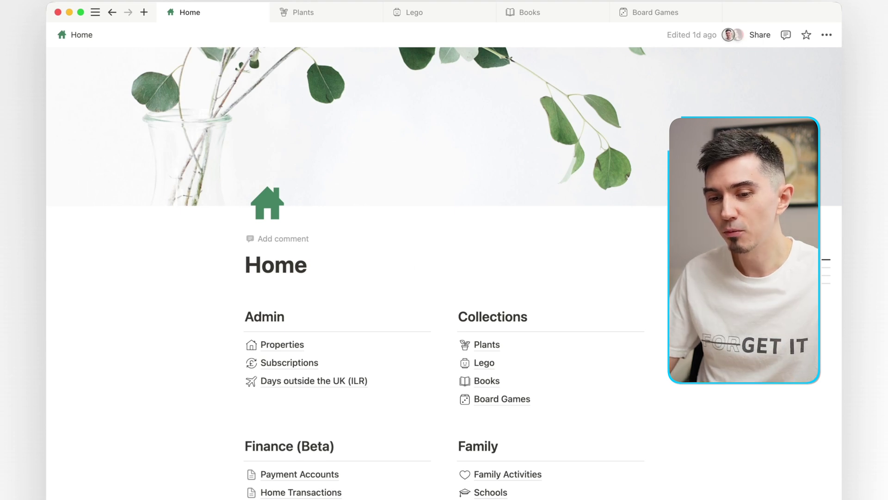
- Visit the Plants, Lego, Books and Board Games pages from Home, finishing on Books
{"action": "double_click", "coordinate": [275, 265]}
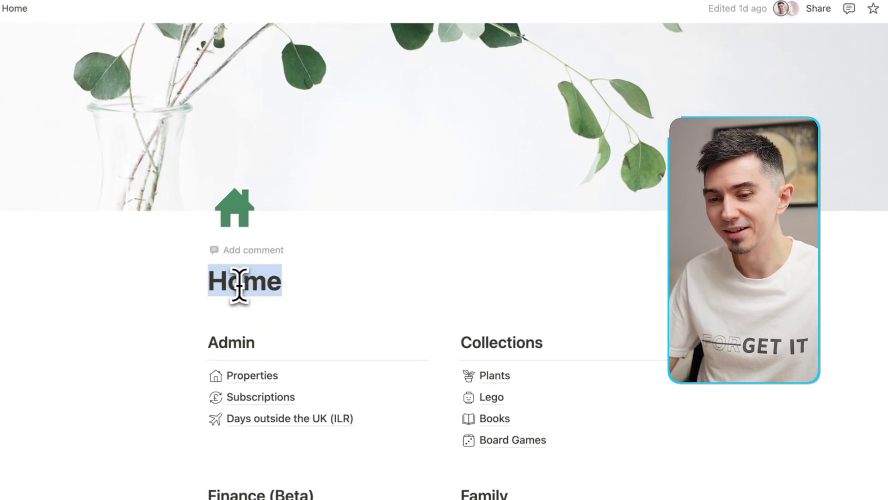
{"action": "left_click", "coordinate": [300, 282]}
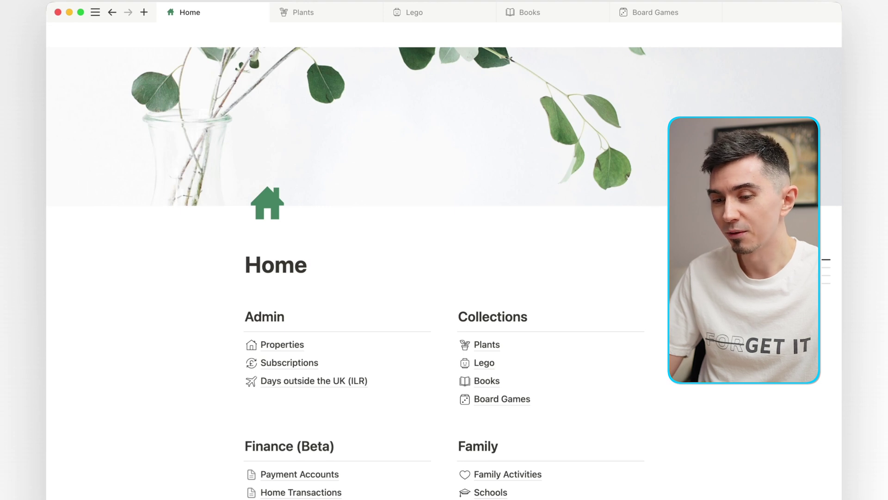
{"action": "mouse_move", "coordinate": [323, 12]}
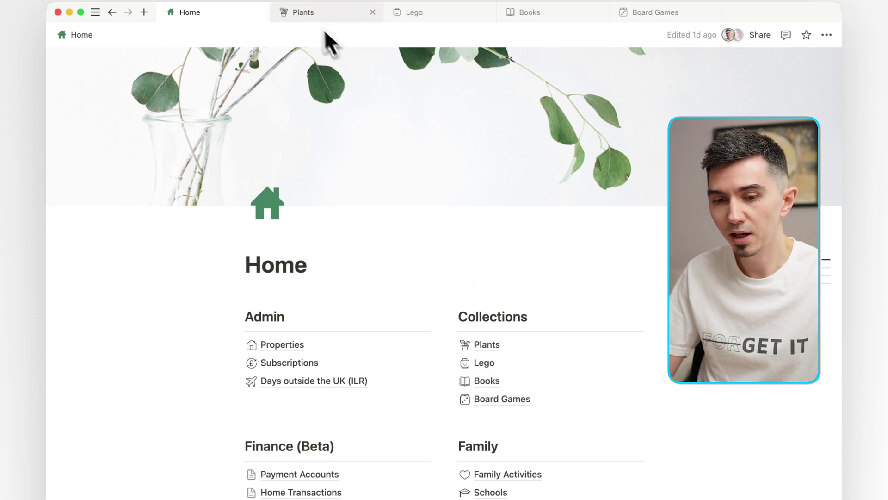
{"action": "left_click", "coordinate": [303, 12]}
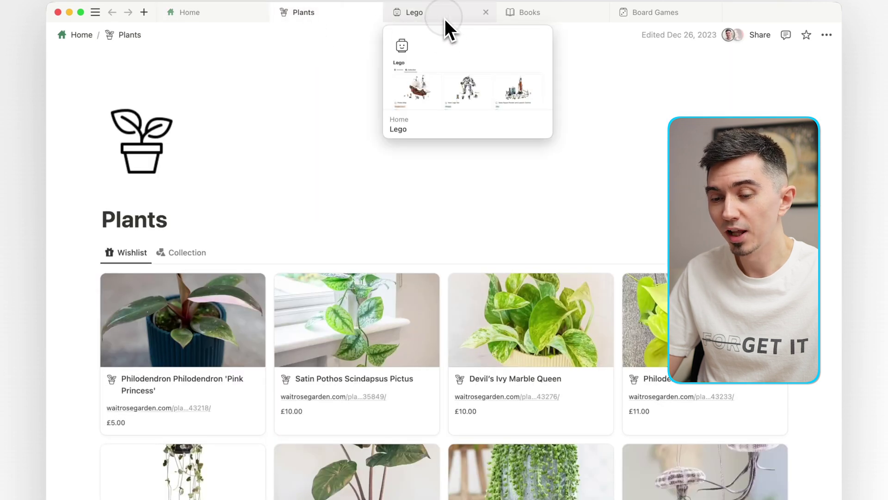
{"action": "left_click", "coordinate": [414, 11]}
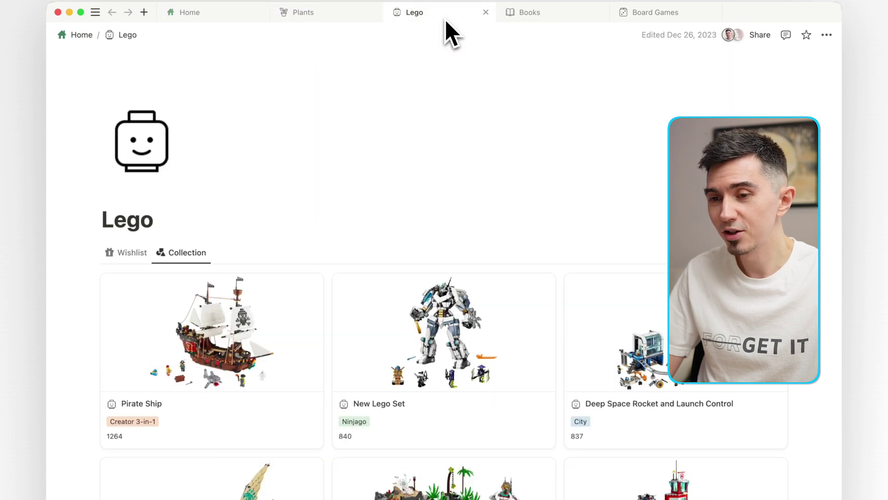
{"action": "left_click", "coordinate": [567, 23]}
{"action": "left_click", "coordinate": [670, 16]}
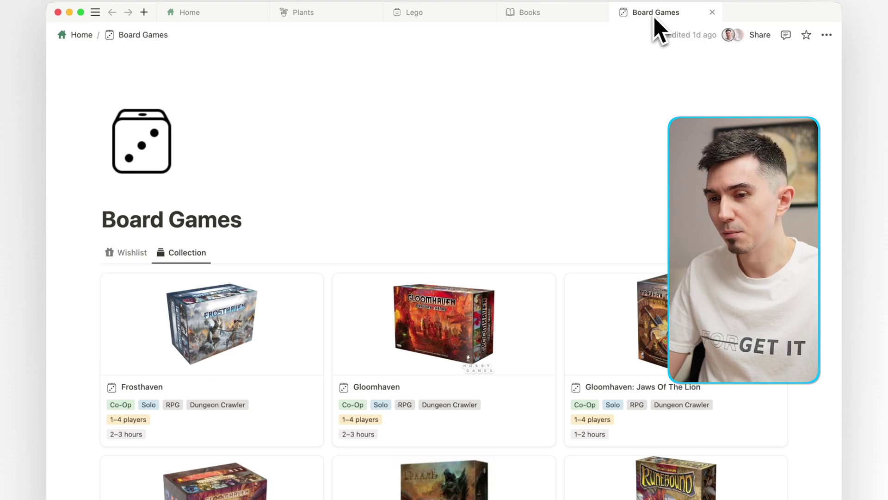
{"action": "left_click", "coordinate": [560, 13]}
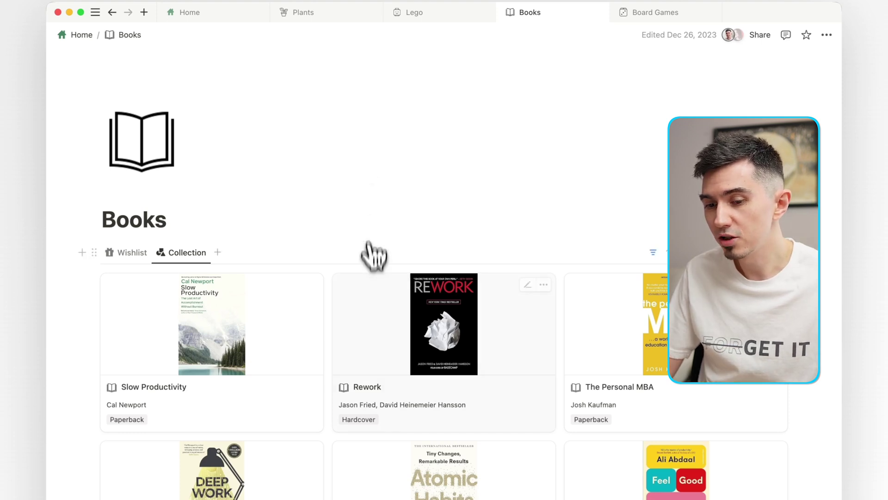
{"action": "left_click", "coordinate": [367, 295]}
{"action": "scroll", "coordinate": [423, 362], "scroll_direction": "down", "scroll_amount": 4}
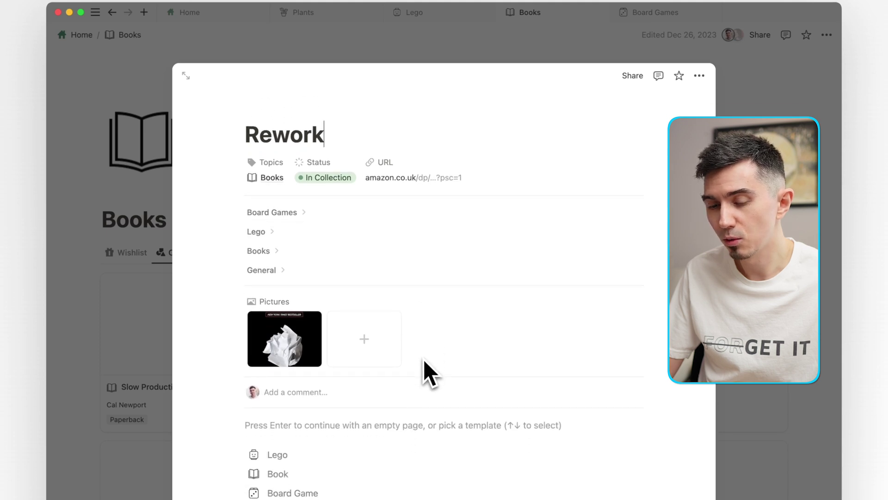
{"action": "left_click", "coordinate": [389, 389]}
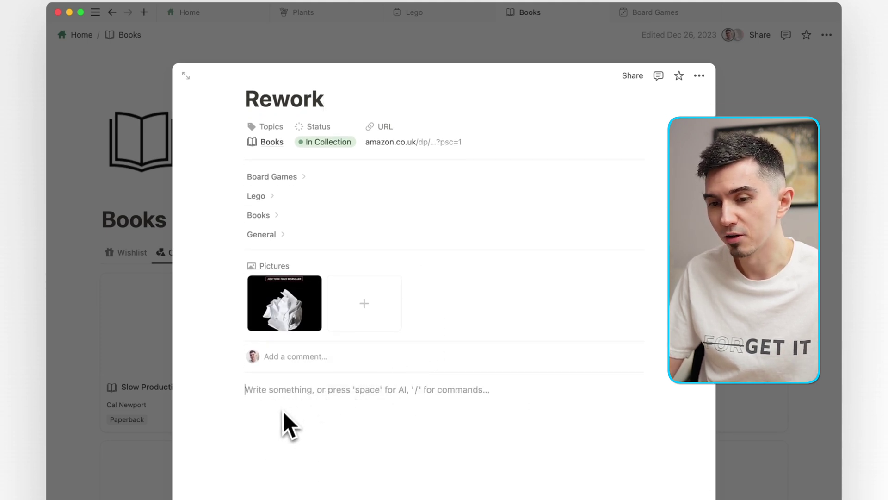
{"action": "scroll", "coordinate": [284, 416], "scroll_direction": "up", "scroll_amount": 2}
{"action": "scroll", "coordinate": [283, 420], "scroll_direction": "up", "scroll_amount": 3}
{"action": "scroll", "coordinate": [284, 420], "scroll_direction": "up", "scroll_amount": 2}
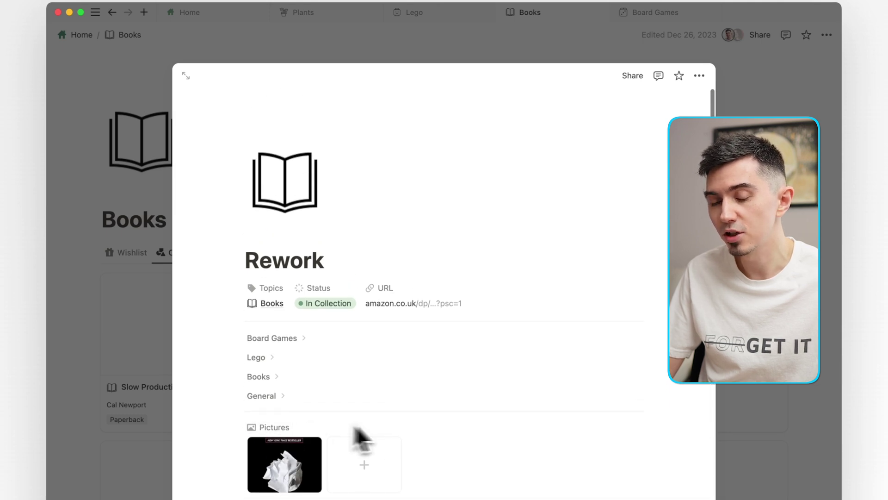
{"action": "key", "text": "Escape"}
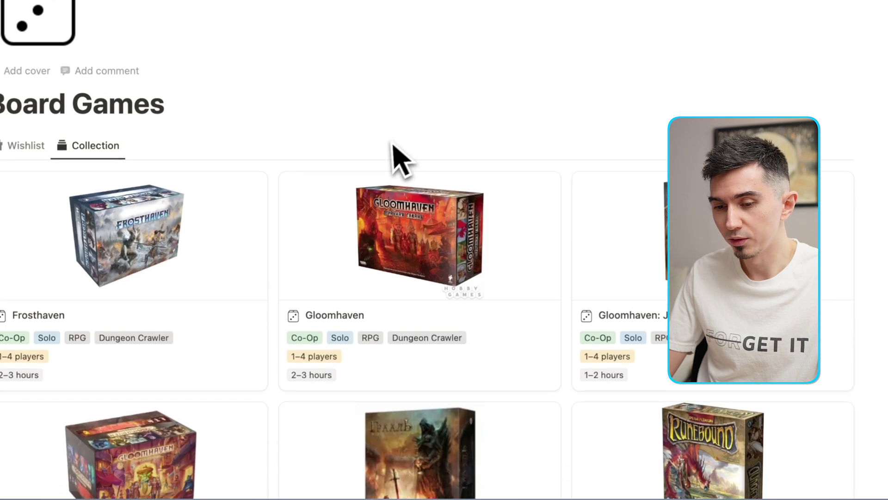
{"action": "scroll", "coordinate": [396, 159], "scroll_direction": "down", "scroll_amount": 3}
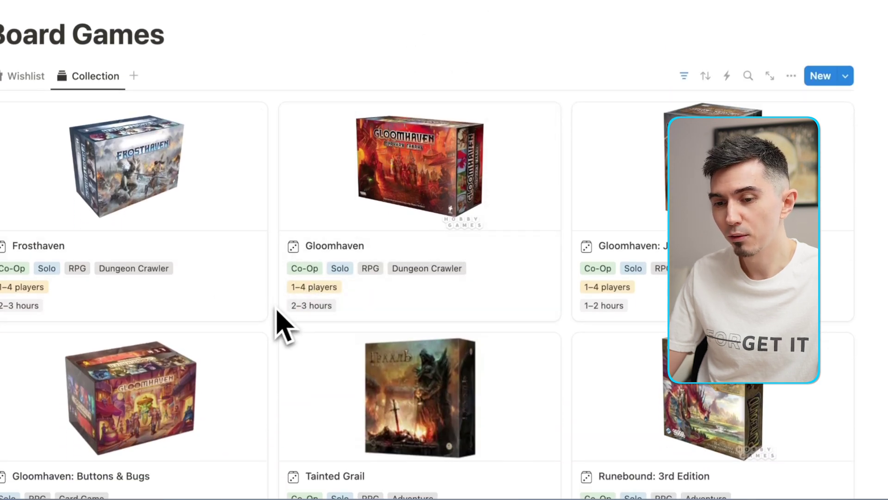
{"action": "scroll", "coordinate": [278, 323], "scroll_direction": "up", "scroll_amount": 3}
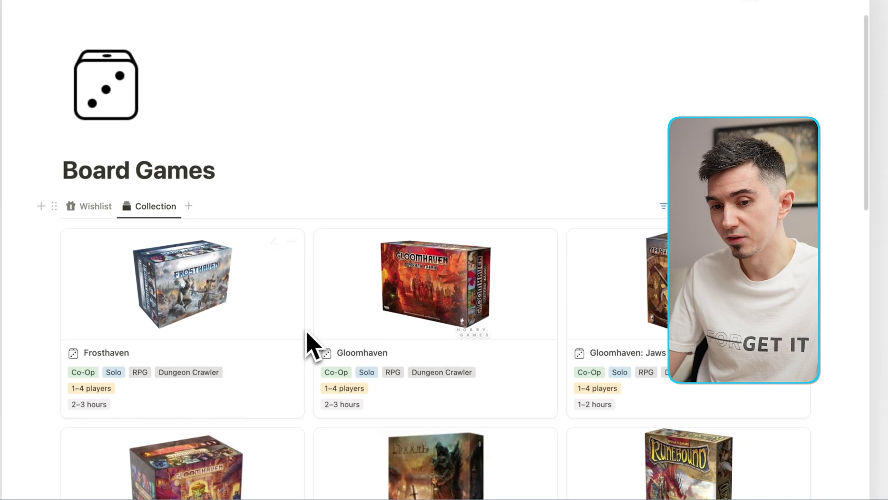
{"action": "mouse_move", "coordinate": [161, 231]}
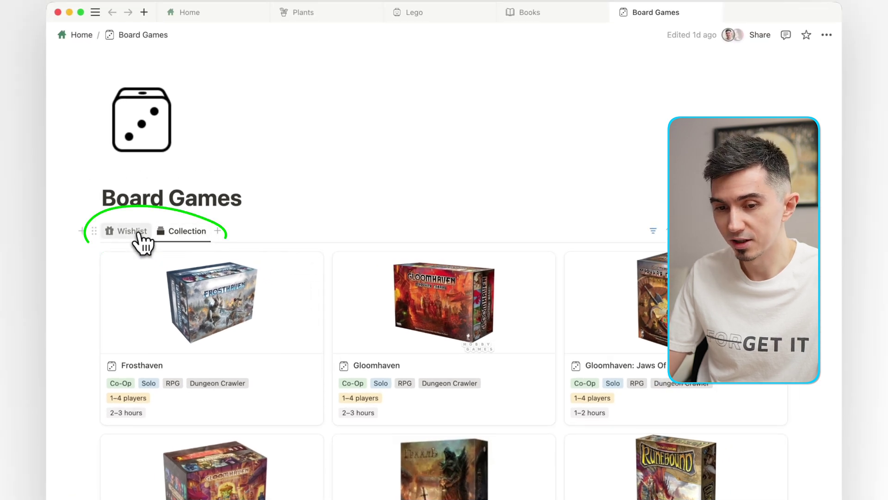
- Switch the Board Games gallery to its Wishlist view, listing Oathsworn and Agemonia
{"action": "left_click", "coordinate": [132, 232]}
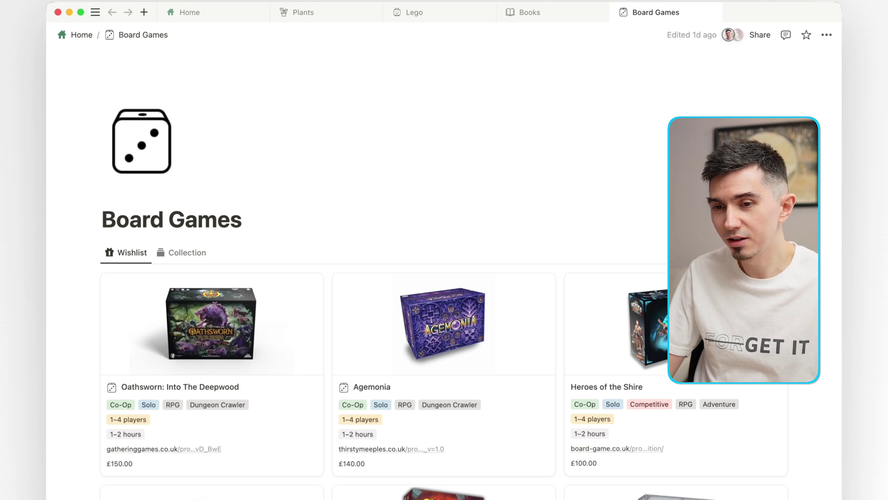
{"action": "left_click", "coordinate": [476, 20]}
{"action": "left_click", "coordinate": [530, 15]}
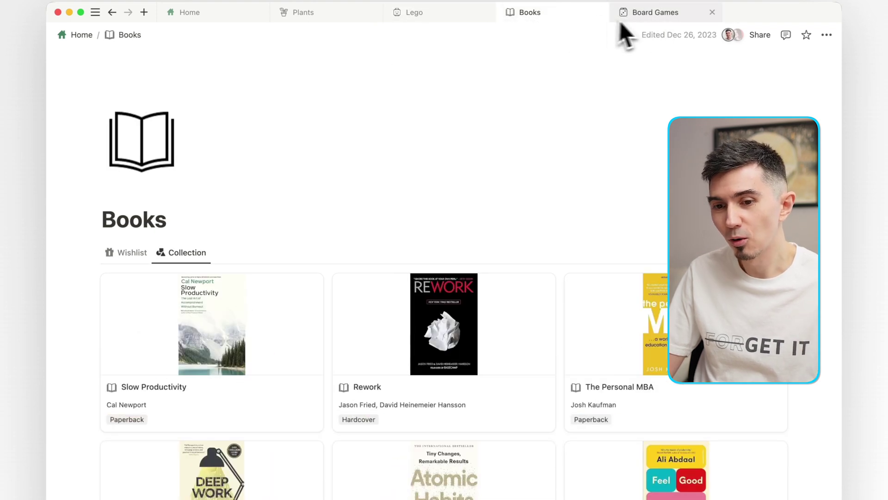
{"action": "left_click", "coordinate": [643, 18]}
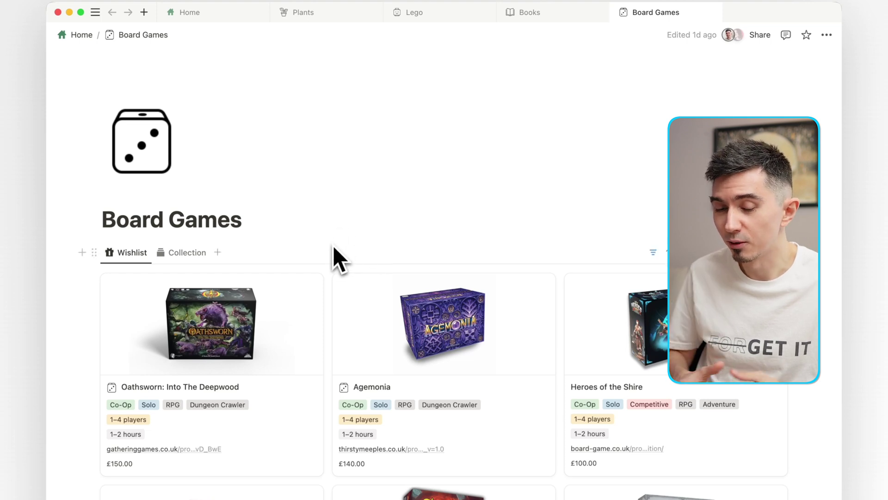
{"action": "mouse_move", "coordinate": [332, 252]}
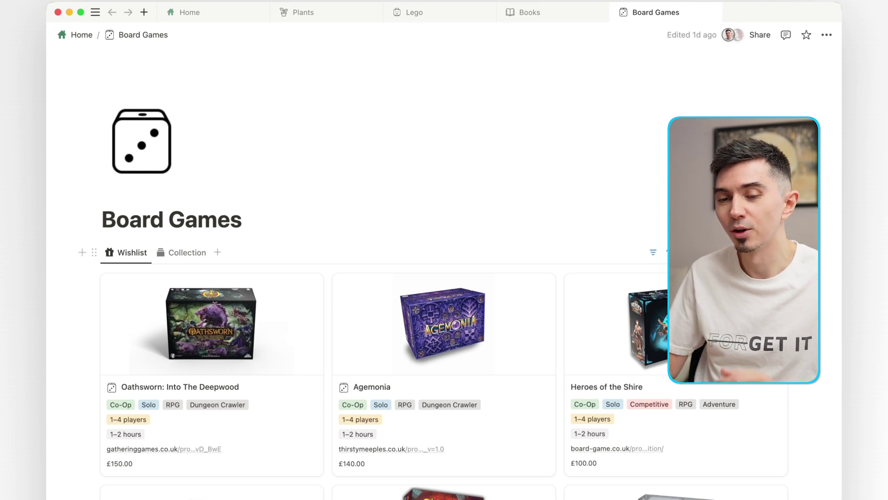
{"action": "scroll", "coordinate": [444, 277], "scroll_direction": "down", "scroll_amount": 3}
{"action": "scroll", "coordinate": [445, 278], "scroll_direction": "down", "scroll_amount": 3}
{"action": "scroll", "coordinate": [444, 278], "scroll_direction": "down", "scroll_amount": 4}
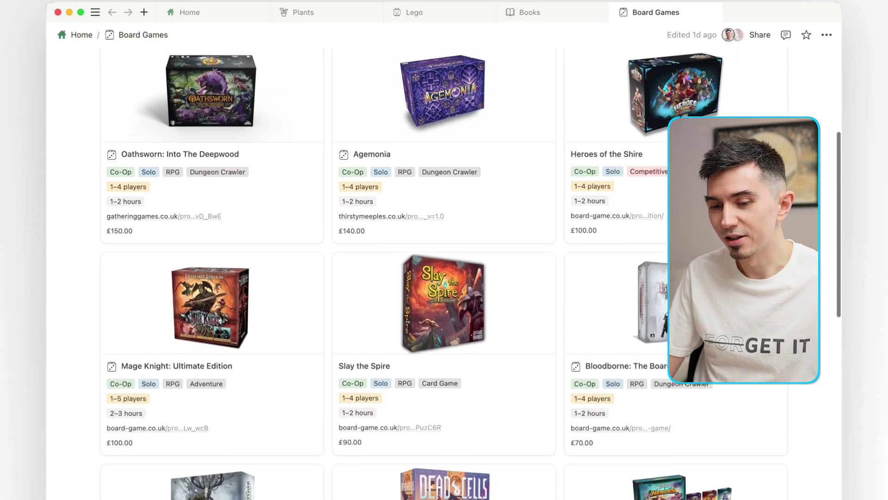
{"action": "scroll", "coordinate": [445, 278], "scroll_direction": "down", "scroll_amount": 4}
{"action": "scroll", "coordinate": [444, 278], "scroll_direction": "down", "scroll_amount": 4}
{"action": "scroll", "coordinate": [445, 278], "scroll_direction": "down", "scroll_amount": 4}
{"action": "scroll", "coordinate": [444, 278], "scroll_direction": "down", "scroll_amount": 4}
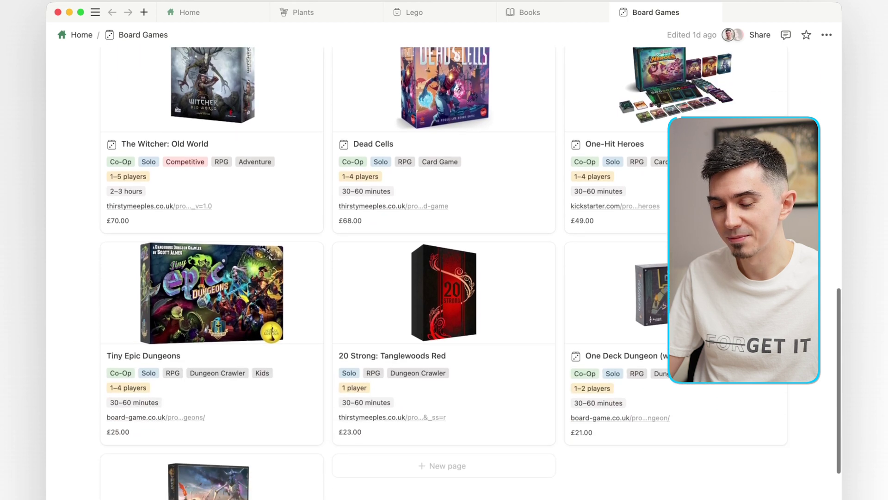
{"action": "scroll", "coordinate": [444, 277], "scroll_direction": "down", "scroll_amount": 3}
{"action": "scroll", "coordinate": [445, 278], "scroll_direction": "down", "scroll_amount": 2}
{"action": "scroll", "coordinate": [444, 277], "scroll_direction": "up", "scroll_amount": 5}
{"action": "scroll", "coordinate": [444, 278], "scroll_direction": "up", "scroll_amount": 4}
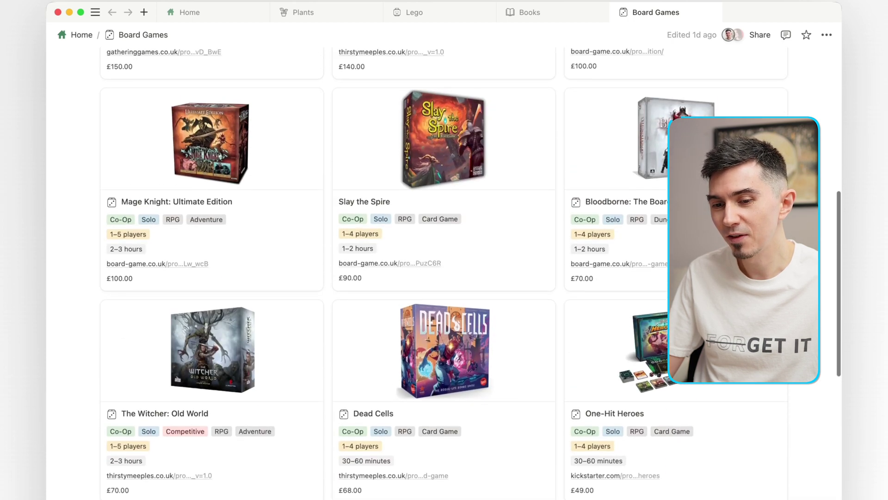
{"action": "scroll", "coordinate": [445, 278], "scroll_direction": "up", "scroll_amount": 4}
{"action": "scroll", "coordinate": [444, 278], "scroll_direction": "up", "scroll_amount": 4}
{"action": "scroll", "coordinate": [444, 278], "scroll_direction": "up", "scroll_amount": 4}
{"action": "scroll", "coordinate": [444, 278], "scroll_direction": "up", "scroll_amount": 2}
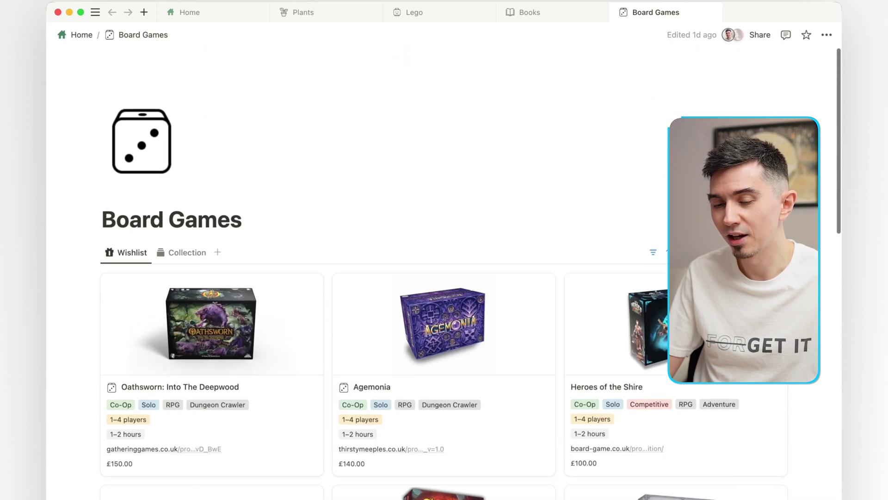
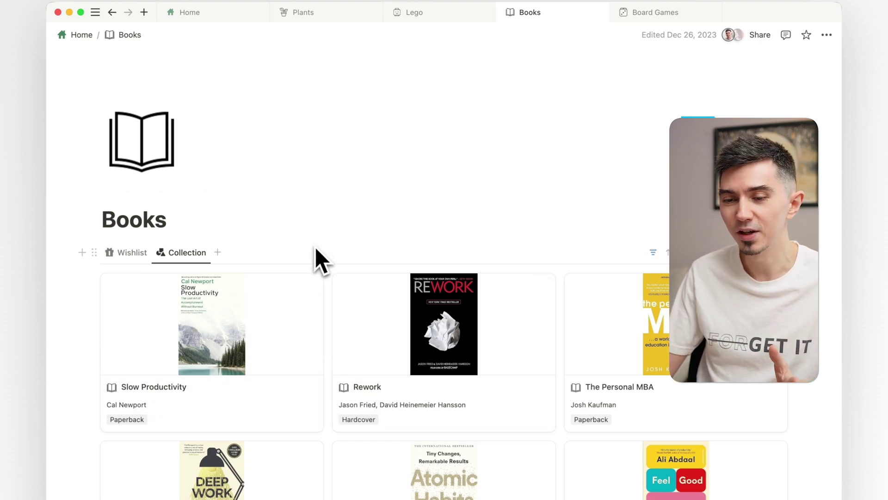
- Switch the Books gallery to its Wishlist view to see wishlist books and prices
{"action": "left_click", "coordinate": [132, 252]}
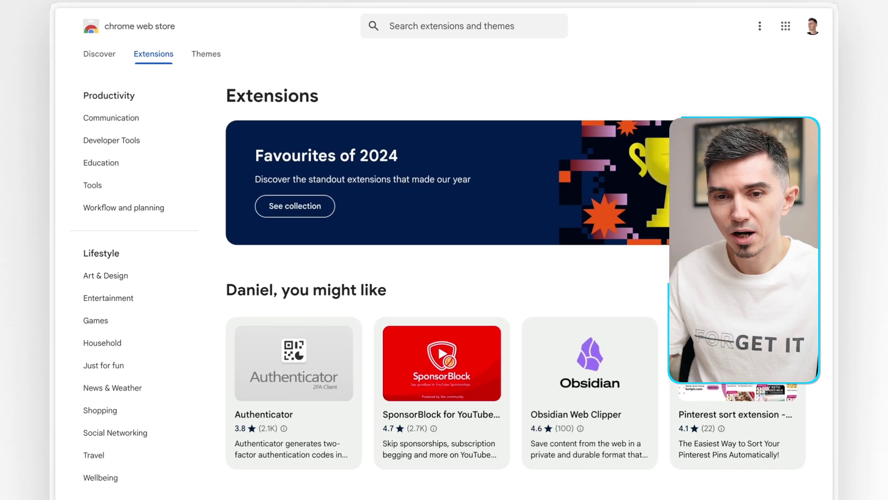
- Search the Chrome Web Store for 'save to notion' and open the extension's page
{"action": "left_click", "coordinate": [431, 26]}
{"action": "type", "text": "save "}
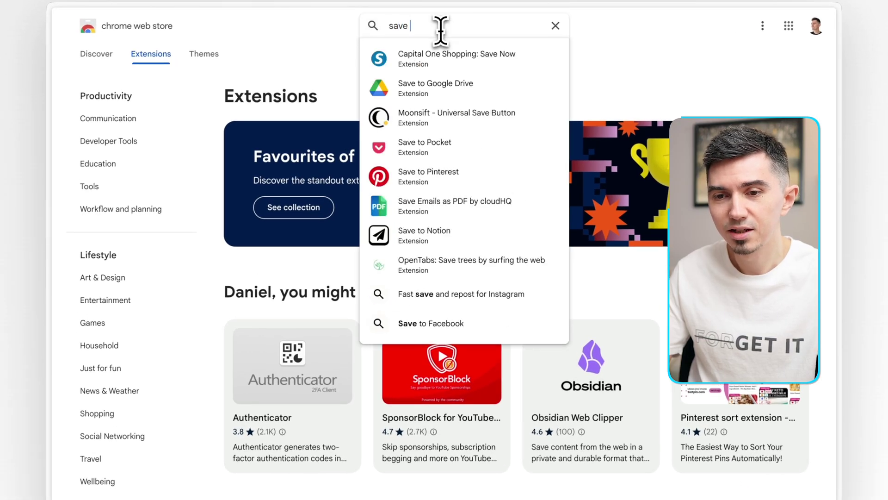
{"action": "type", "text": "to notion"}
{"action": "left_click", "coordinate": [425, 59]}
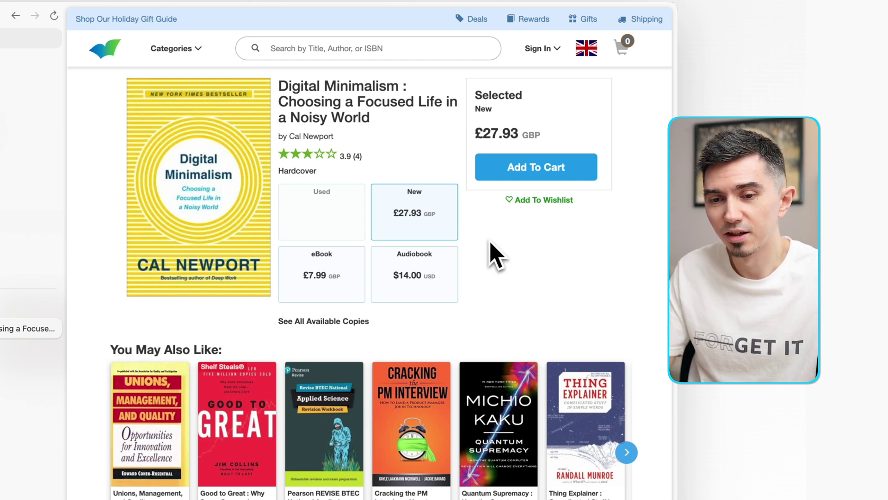
{"action": "mouse_move", "coordinate": [32, 98]}
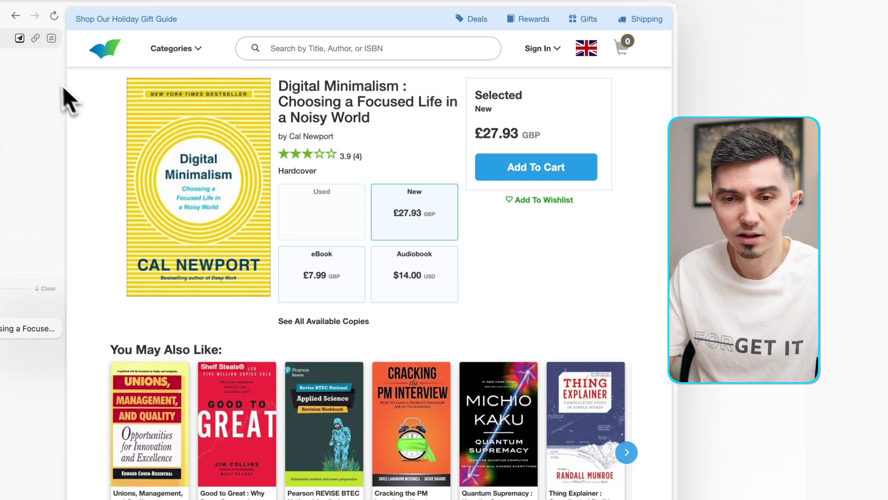
- Start an Add to collections capture and trim the subtitle and ISBN from the name
{"action": "left_click", "coordinate": [20, 39]}
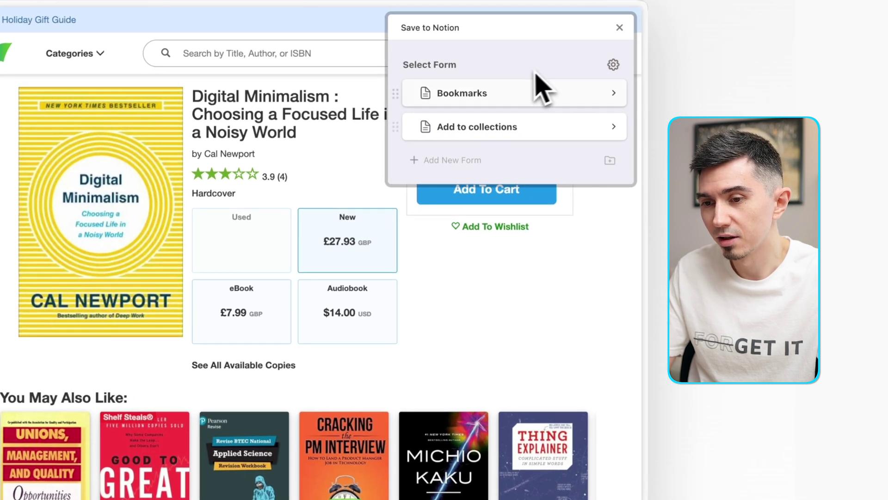
{"action": "left_click", "coordinate": [590, 127]}
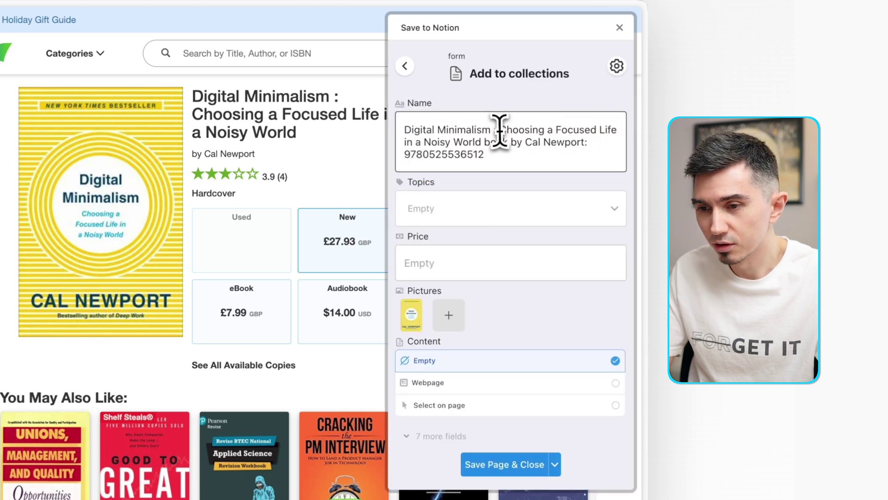
{"action": "left_click_drag", "start_coordinate": [494, 129], "coordinate": [524, 169]}
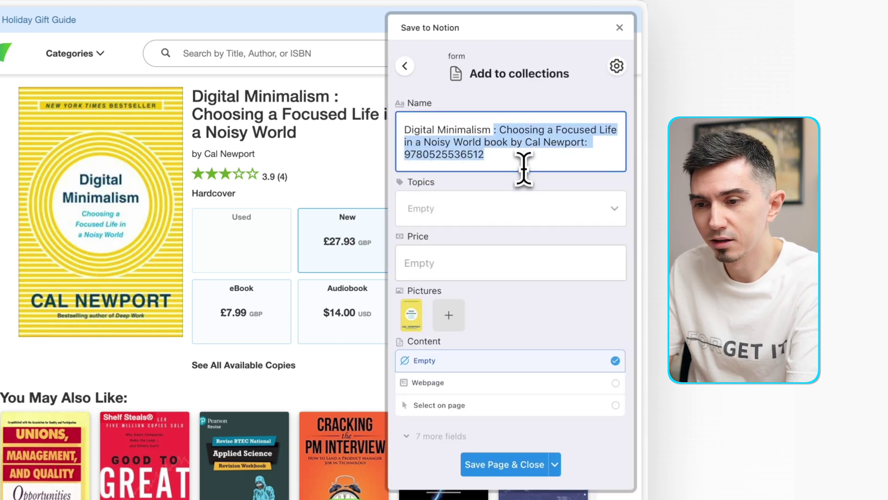
{"action": "key", "text": "BackSpace"}
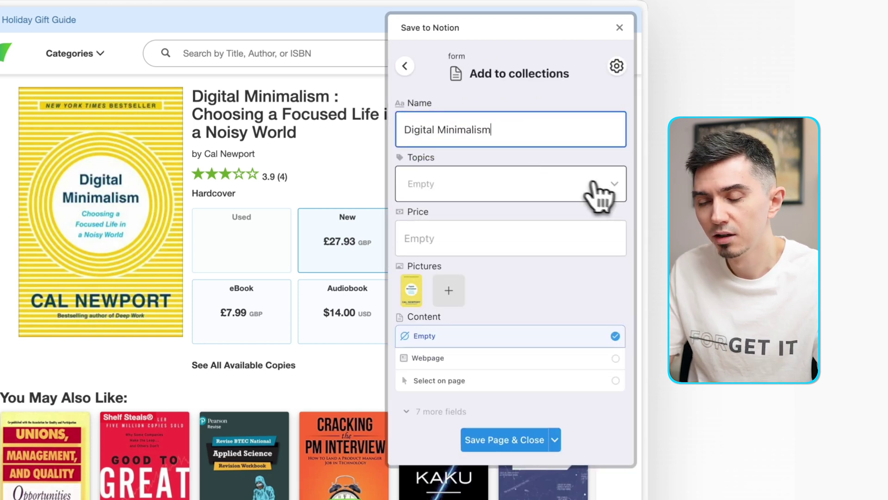
- Link the Books topic, enter a price of 28, and save the entry
{"action": "left_click", "coordinate": [614, 183]}
{"action": "type", "text": "book"}
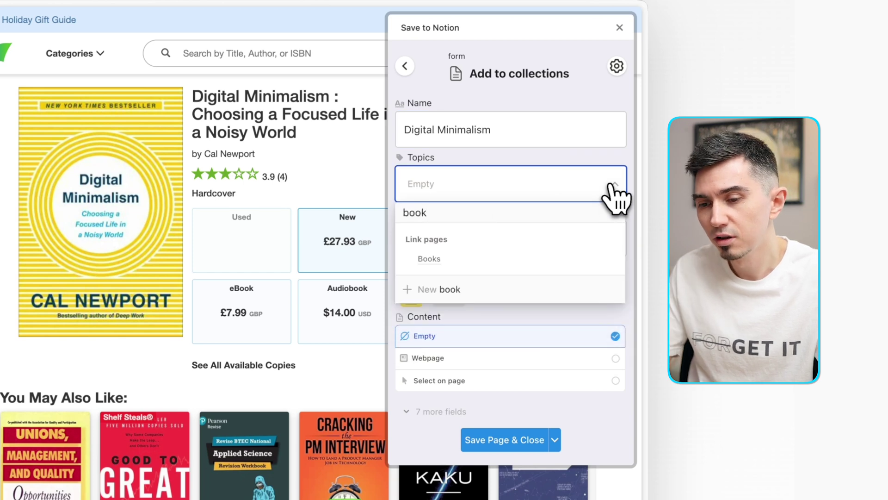
{"action": "left_click", "coordinate": [429, 258]}
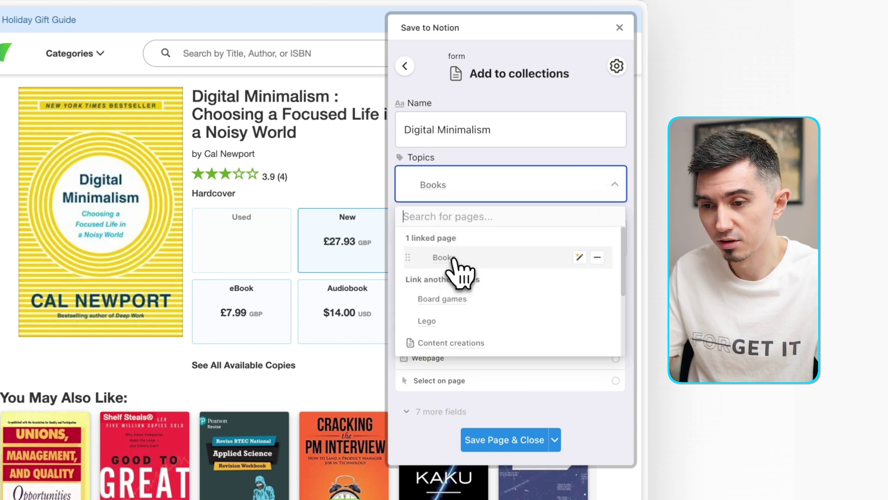
{"action": "left_click", "coordinate": [637, 226]}
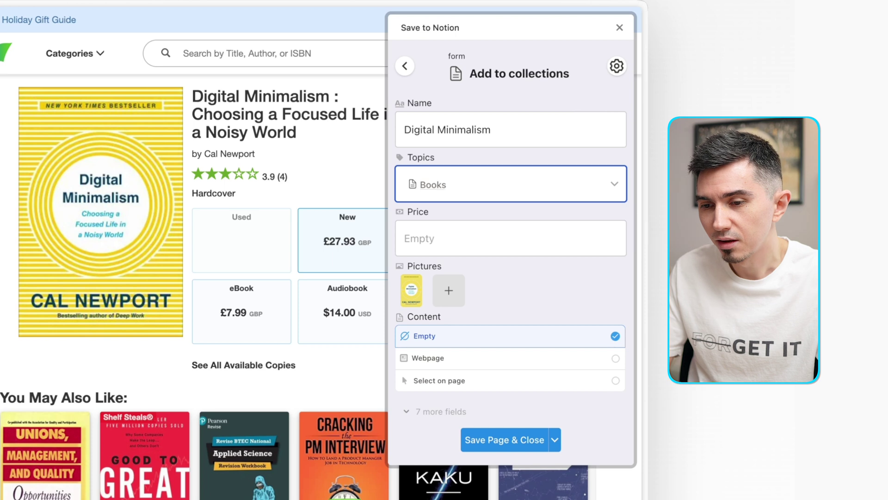
{"action": "left_click", "coordinate": [523, 240]}
{"action": "type", "text": "28"}
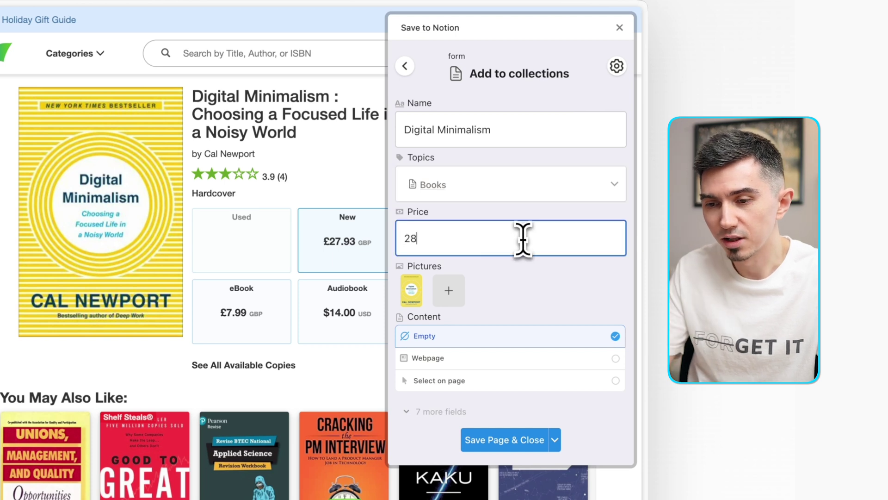
{"action": "left_click", "coordinate": [510, 439]}
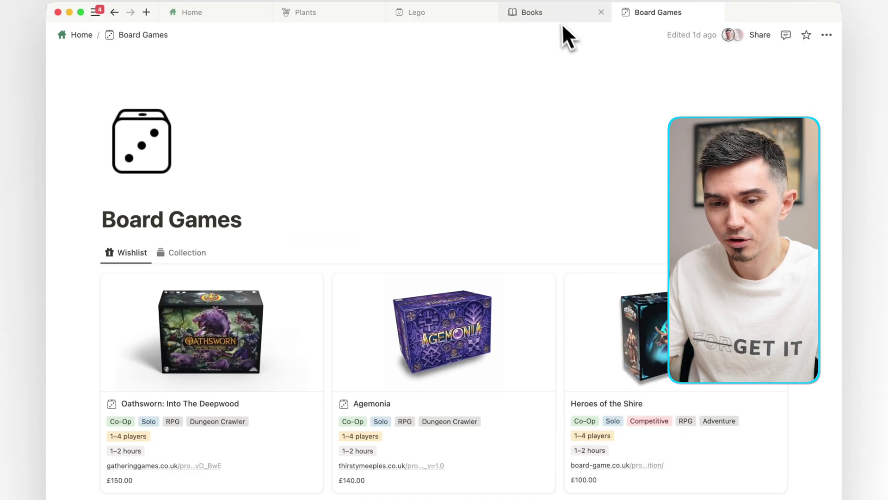
- Check the new book on the Books wishlist, then highlight Frosthaven's £195.75 price
{"action": "left_click", "coordinate": [532, 12]}
{"action": "scroll", "coordinate": [378, 167], "scroll_direction": "down", "scroll_amount": 1}
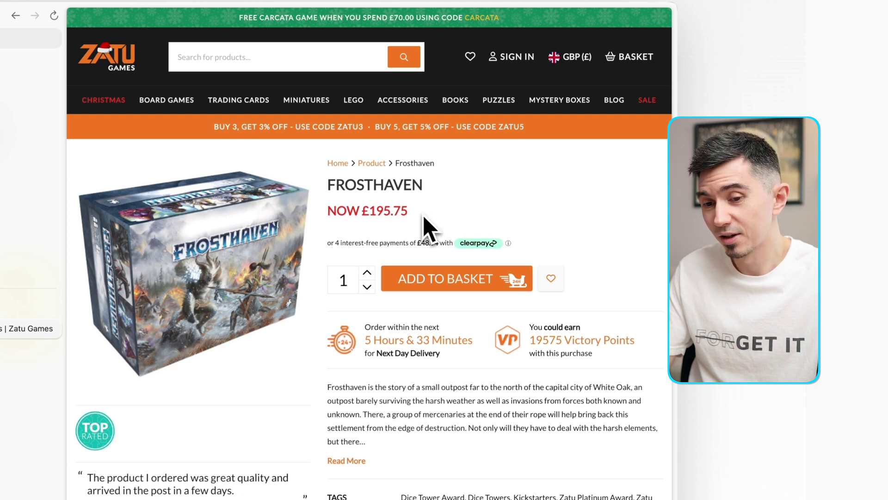
{"action": "left_click_drag", "start_coordinate": [330, 210], "coordinate": [431, 211]}
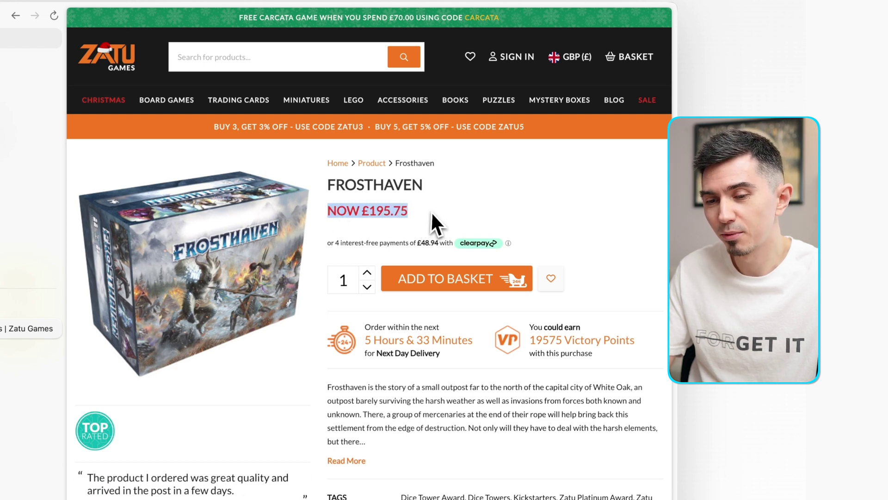
{"action": "left_click", "coordinate": [432, 212]}
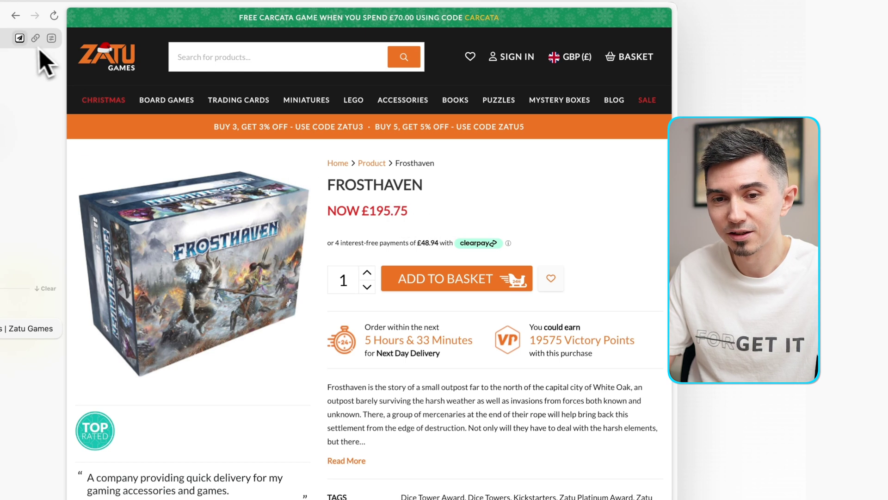
- Fill the Add to collections form with Board games topic and price 200, then save
{"action": "left_click", "coordinate": [20, 39]}
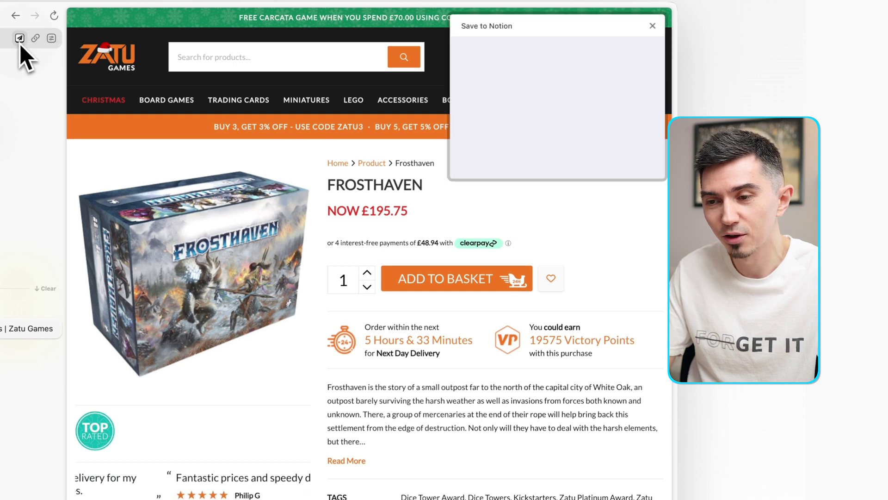
{"action": "left_click", "coordinate": [628, 112]}
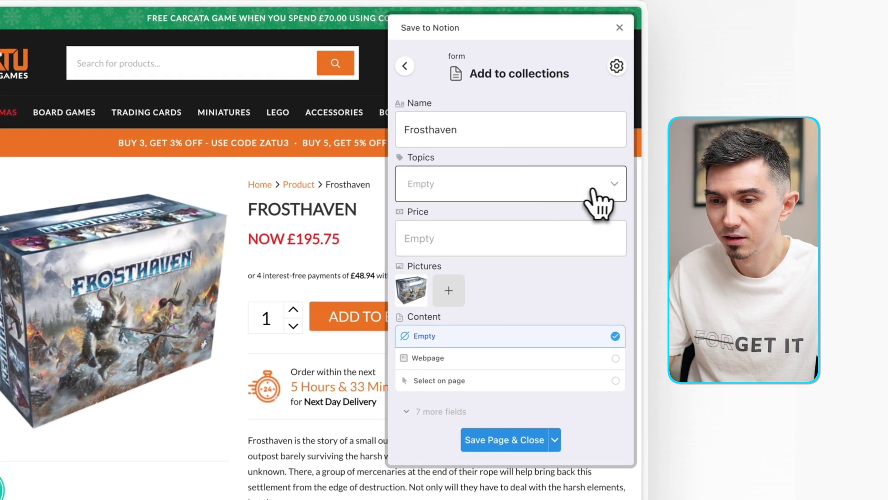
{"action": "left_click", "coordinate": [595, 187]}
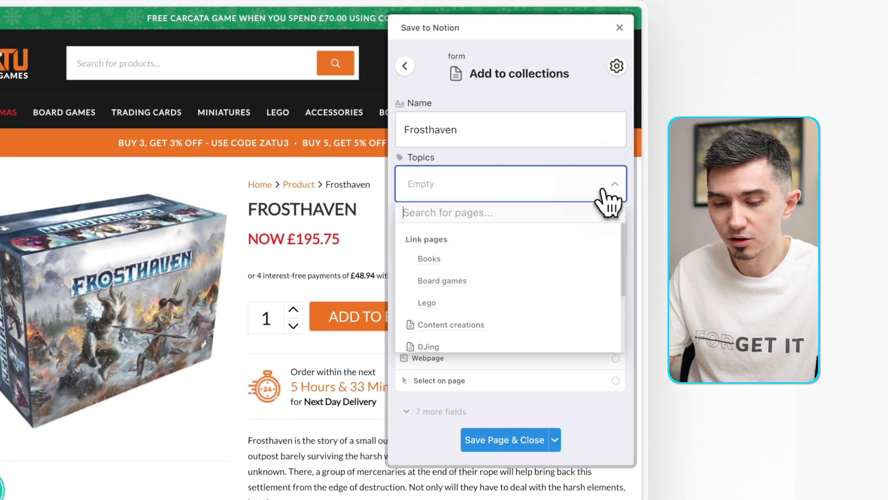
{"action": "type", "text": "boa"}
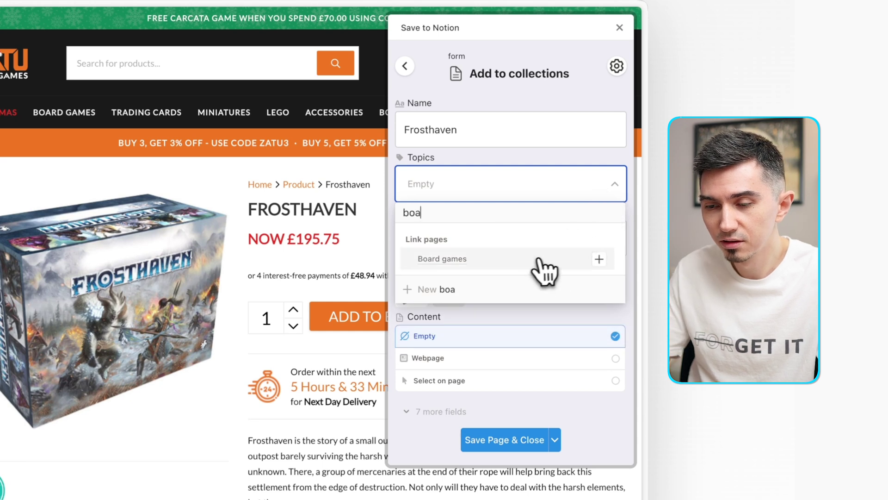
{"action": "left_click", "coordinate": [542, 259]}
{"action": "left_click", "coordinate": [493, 238]}
{"action": "type", "text": "200"}
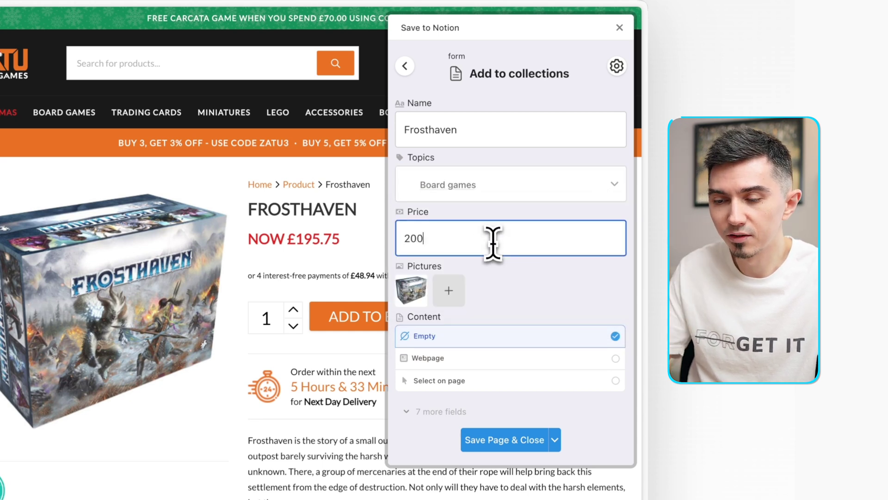
{"action": "left_click", "coordinate": [504, 439]}
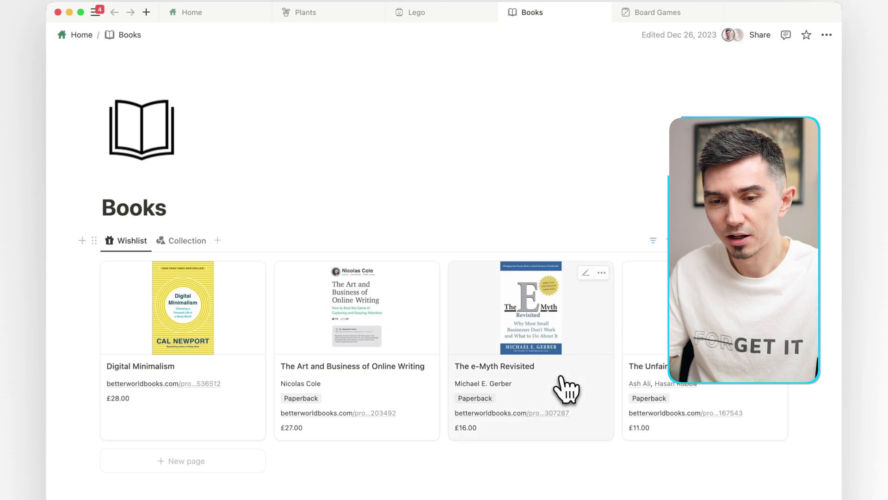
- View the Board Games page to confirm Frosthaven is listed at £200
{"action": "left_click", "coordinate": [658, 12]}
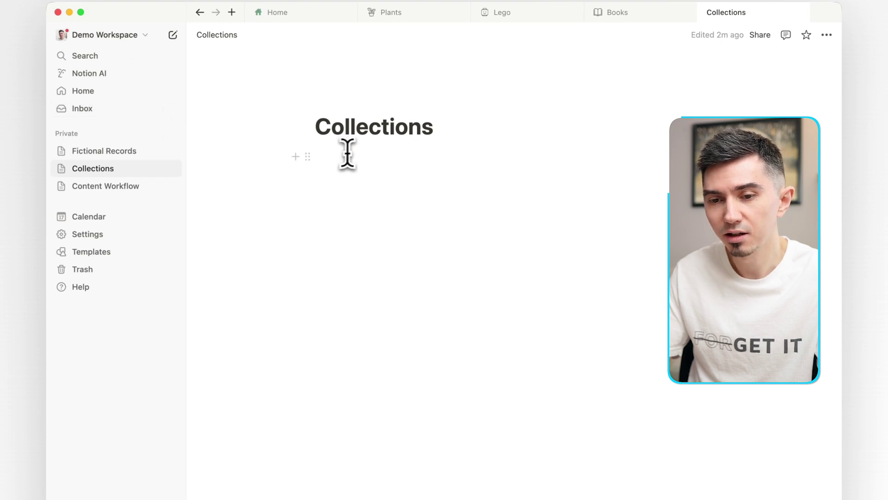
{"action": "double_click", "coordinate": [378, 127]}
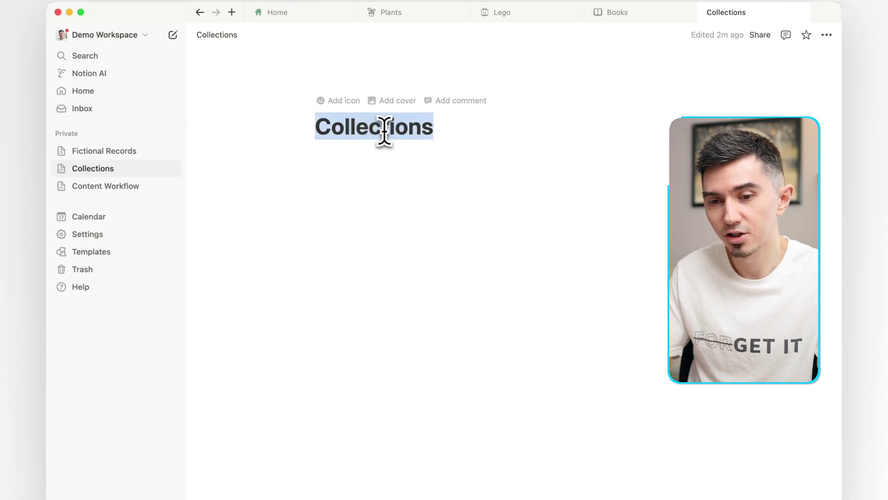
{"action": "left_click", "coordinate": [364, 172]}
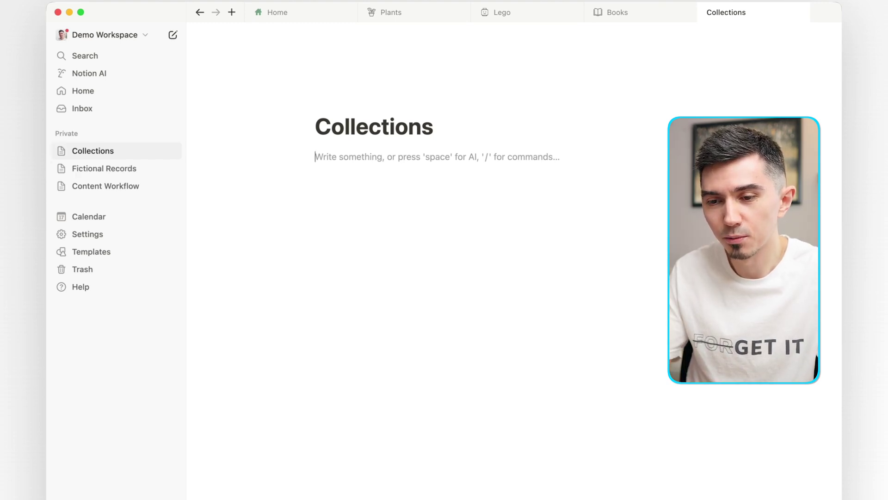
{"action": "type", "text": "/"}
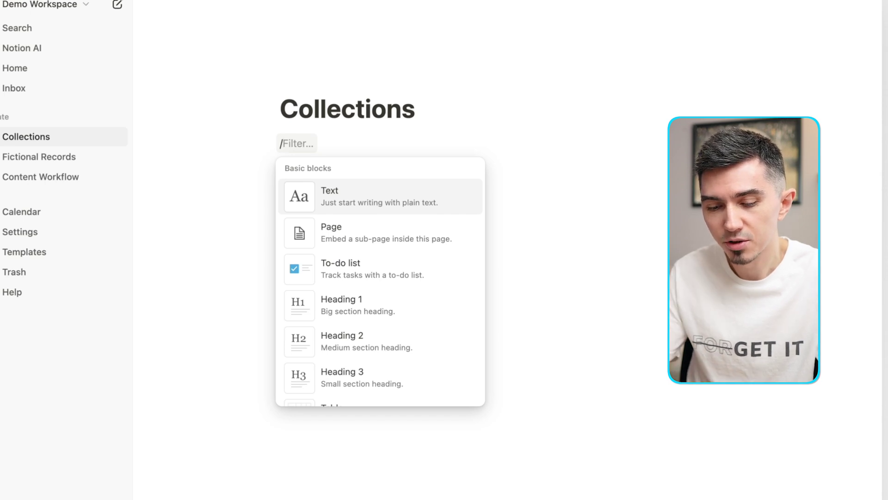
{"action": "type", "text": "tog"}
- Create a Database toggle holding an inline database, and start naming it Collections
{"action": "key", "text": "Return"}
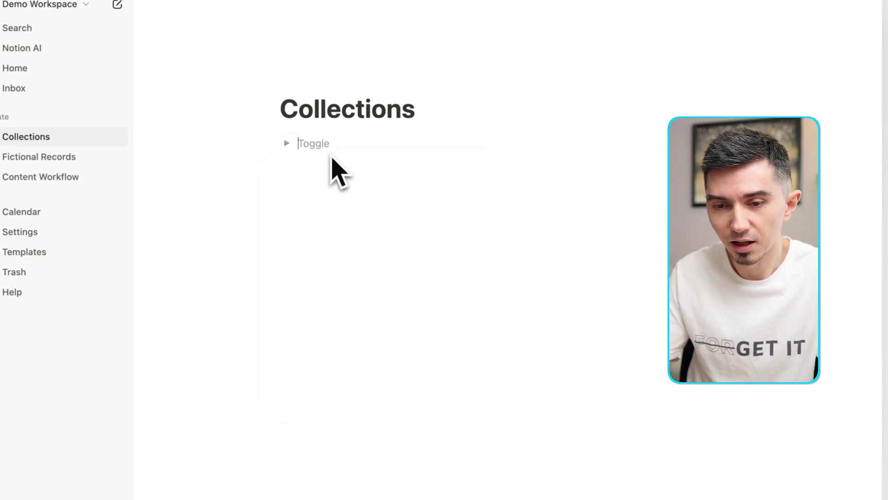
{"action": "type", "text": "Dat"}
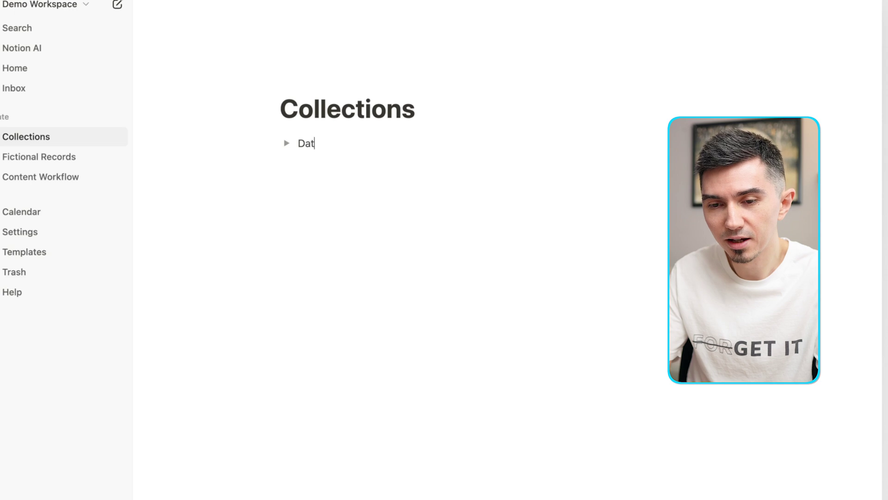
{"action": "type", "text": "abase"}
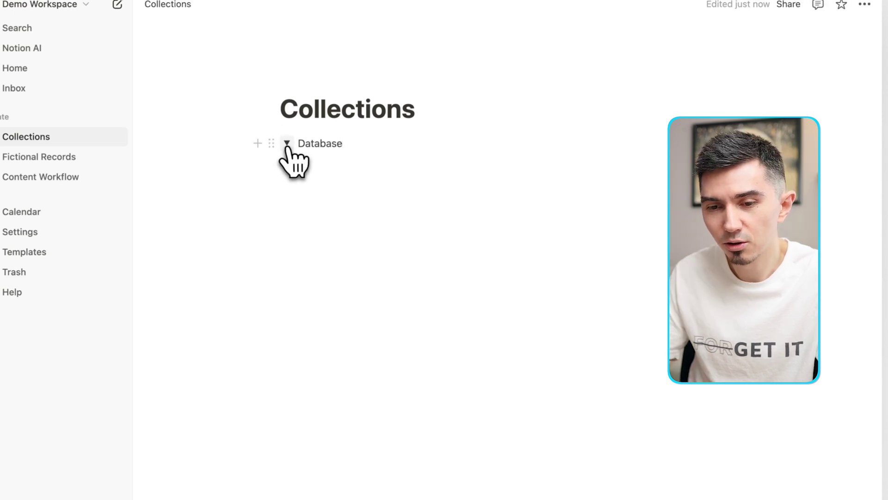
{"action": "left_click", "coordinate": [286, 142]}
{"action": "left_click", "coordinate": [314, 164]}
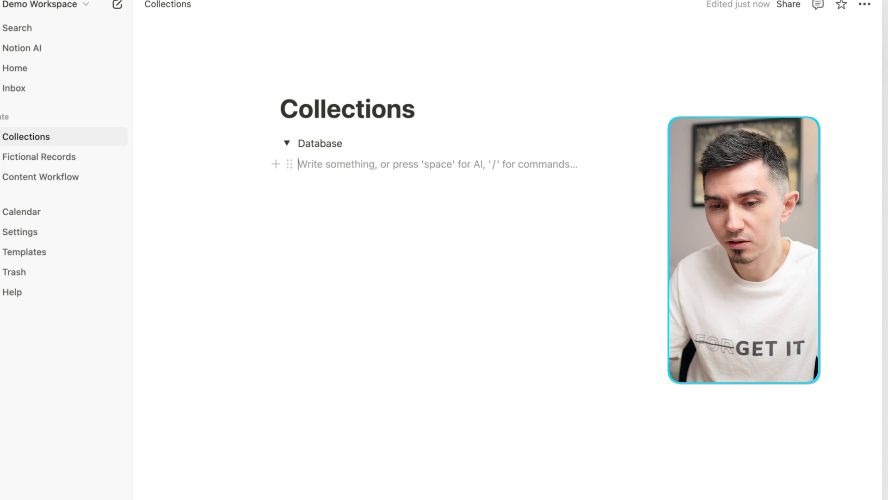
{"action": "type", "text": "/"}
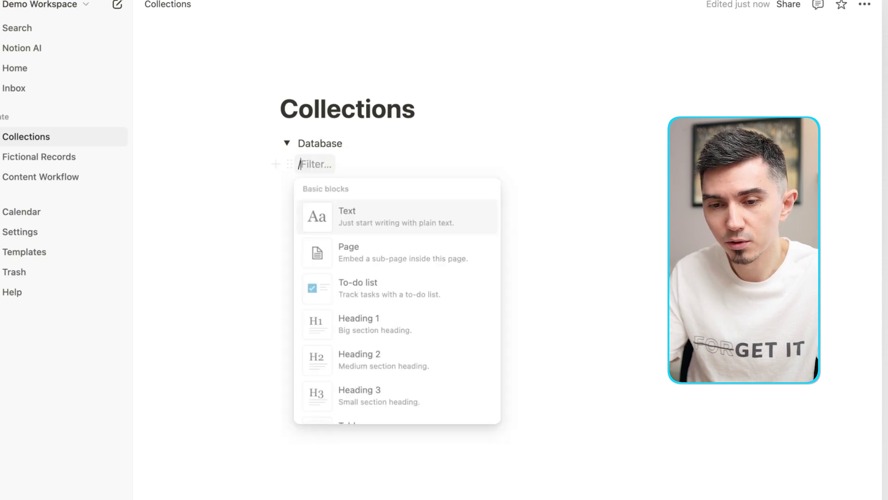
{"action": "type", "text": "data"}
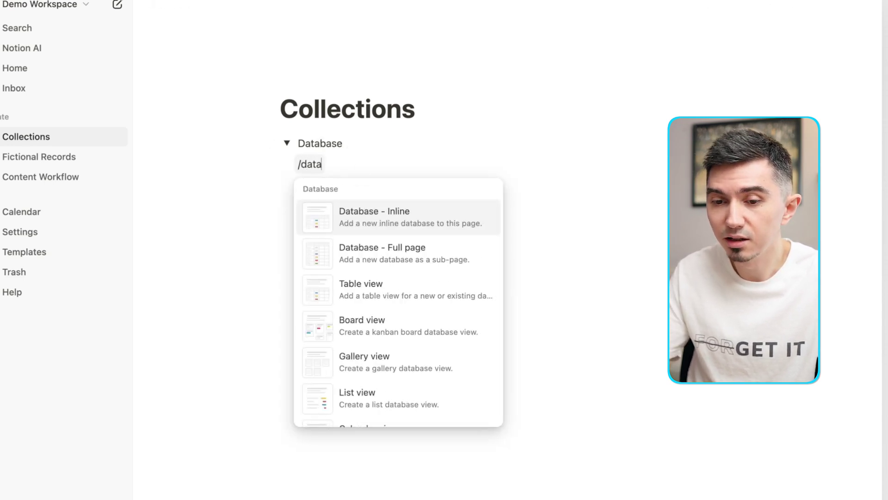
{"action": "key", "text": "Return"}
{"action": "left_click", "coordinate": [333, 197]}
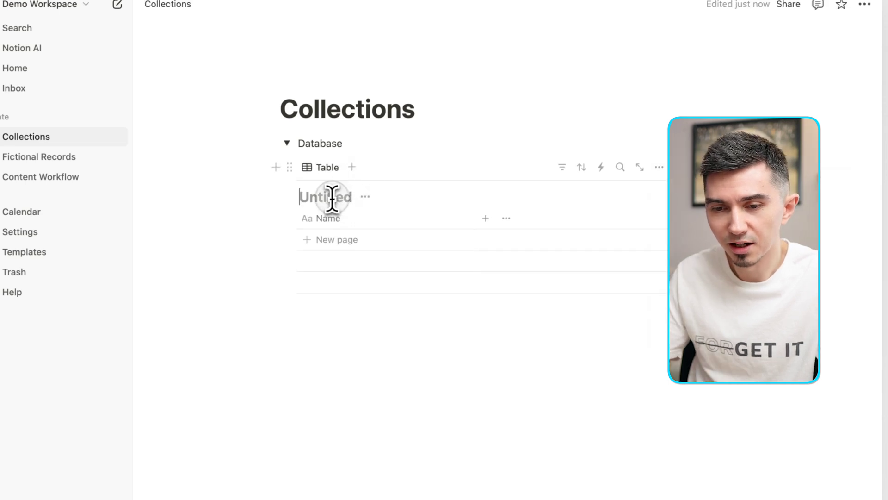
{"action": "type", "text": "Collectio"}
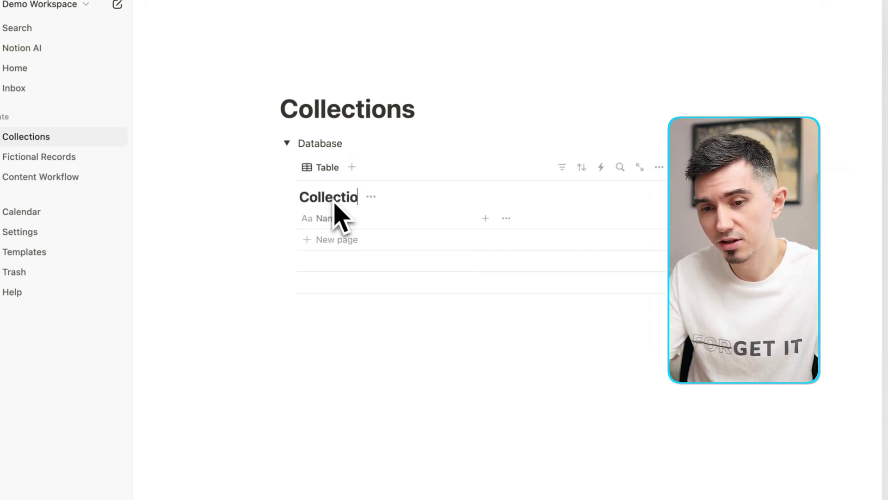
{"action": "type", "text": "ns"}
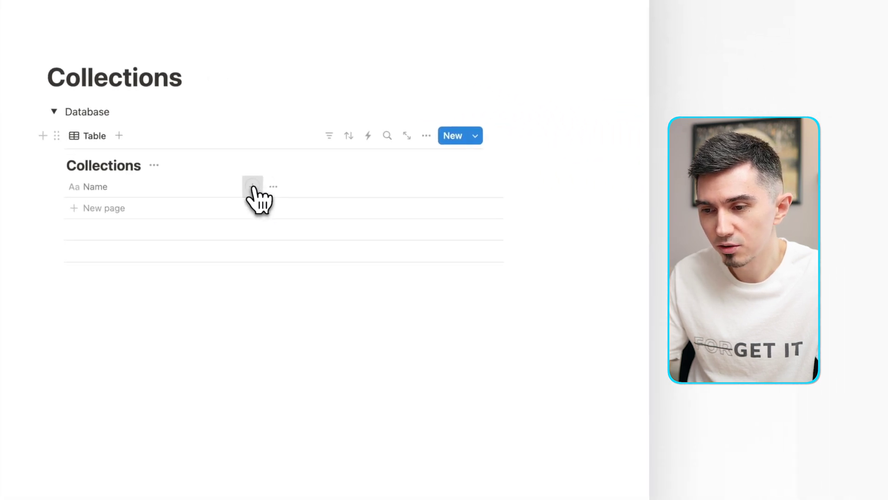
- Add a Select property named Type with options Books, Movies and Recipes
{"action": "left_click", "coordinate": [255, 187]}
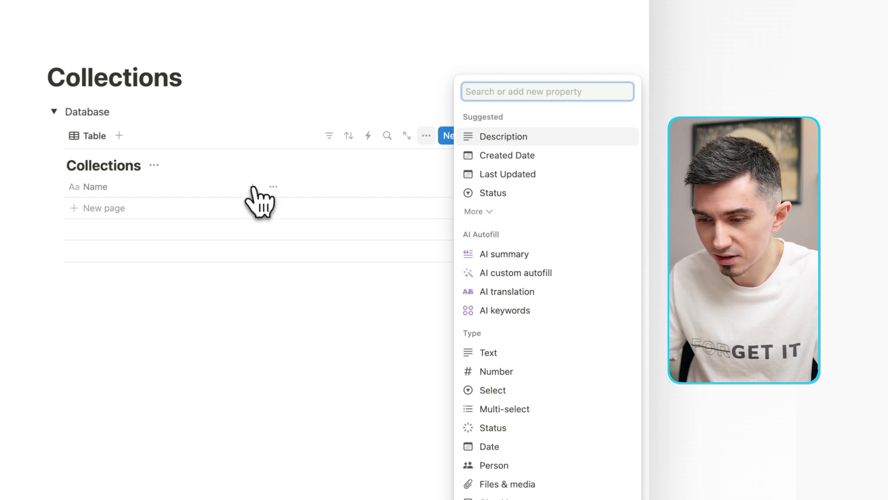
{"action": "left_click", "coordinate": [492, 390]}
{"action": "type", "text": "Ty"}
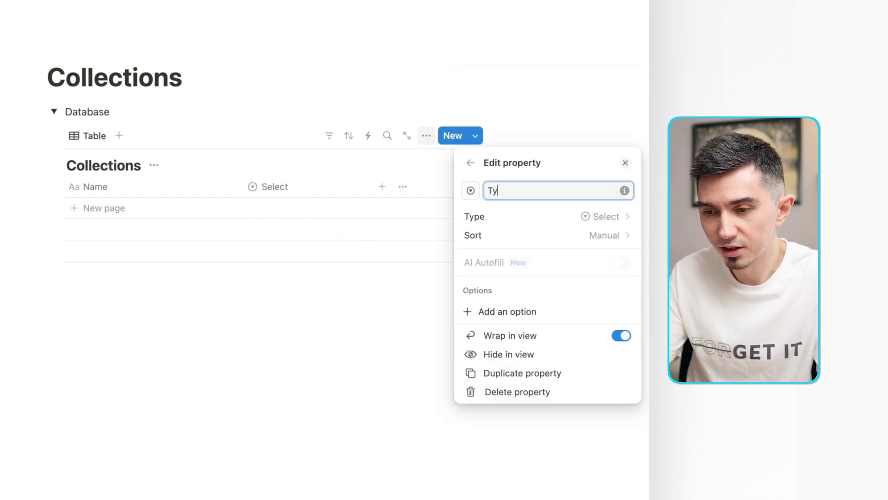
{"action": "type", "text": "pe"}
{"action": "left_click", "coordinate": [507, 311]}
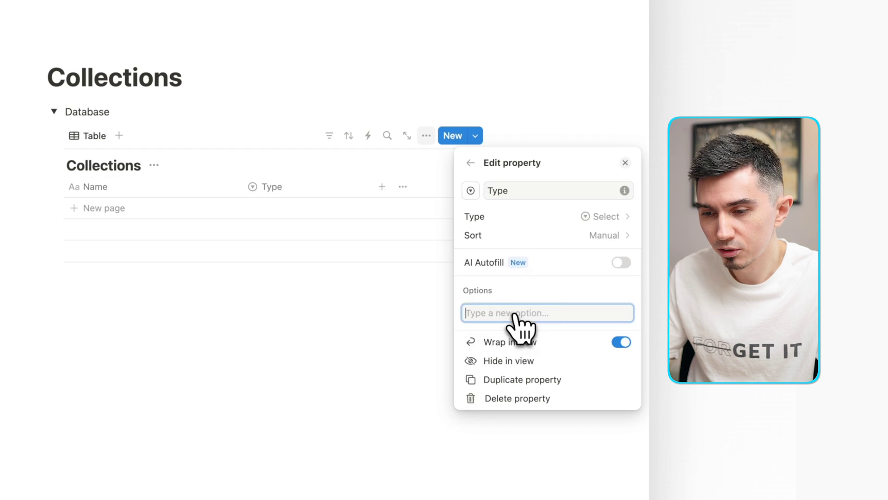
{"action": "type", "text": "Books"}
{"action": "key", "text": "Return"}
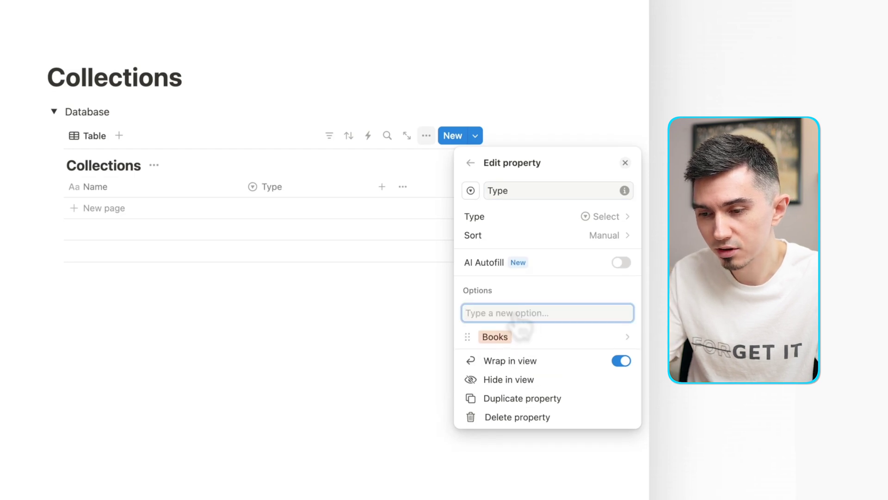
{"action": "type", "text": "Movies"}
{"action": "key", "text": "Return"}
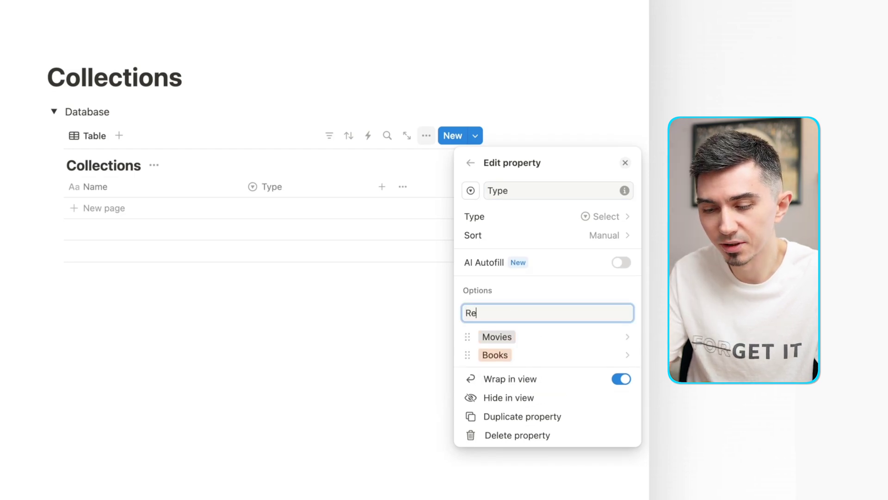
{"action": "type", "text": "es"}
{"action": "key", "text": "Return"}
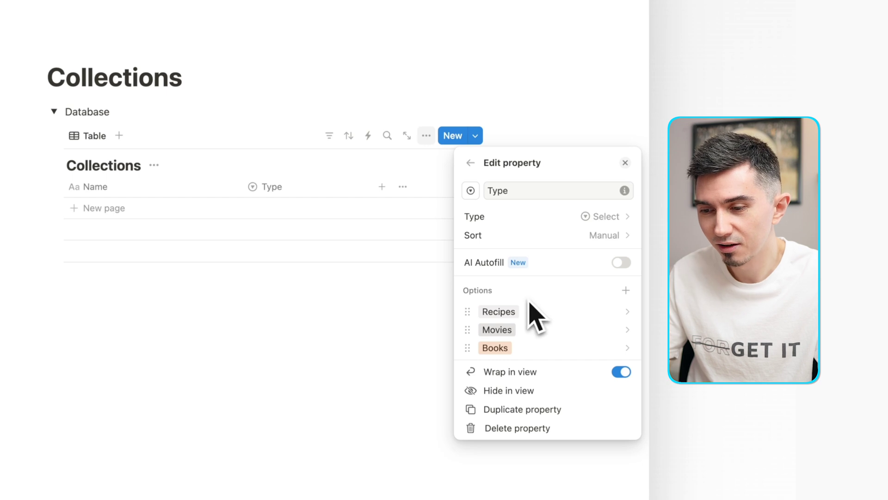
- Look over the Recipes and Movies option settings, then close the Type property editor
{"action": "left_click", "coordinate": [626, 311]}
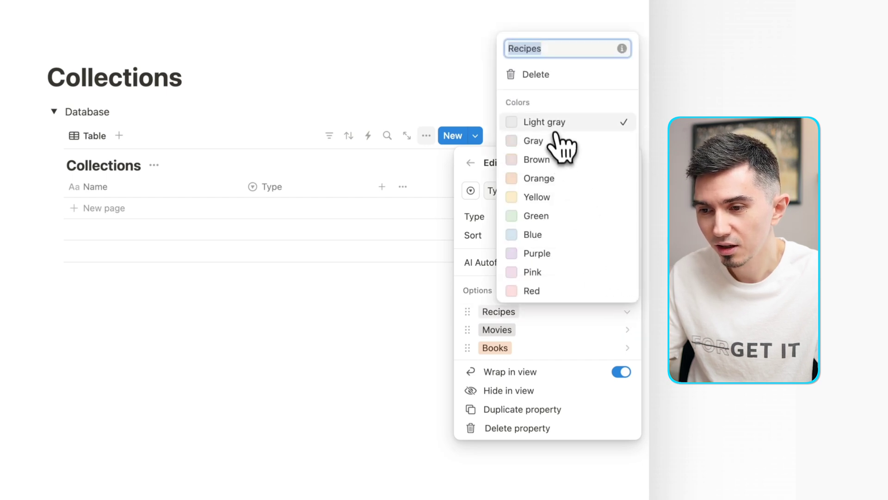
{"action": "left_click", "coordinate": [627, 329]}
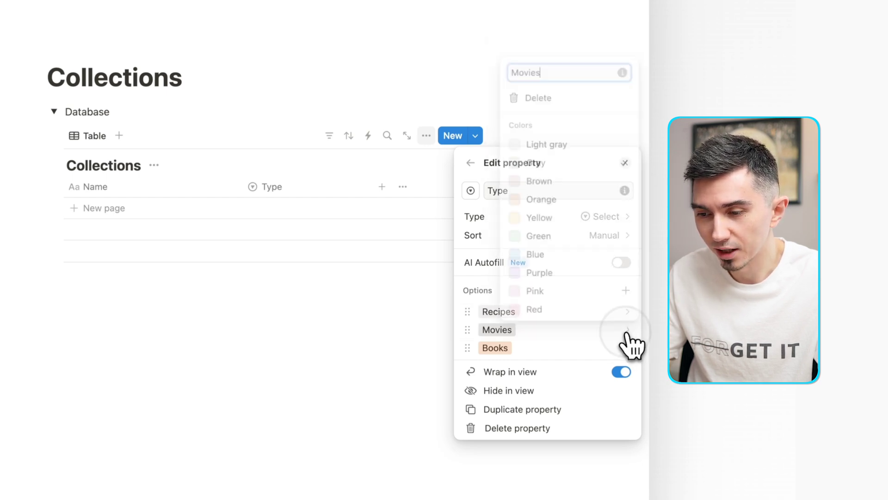
{"action": "left_click", "coordinate": [629, 365]}
{"action": "left_click", "coordinate": [391, 184]}
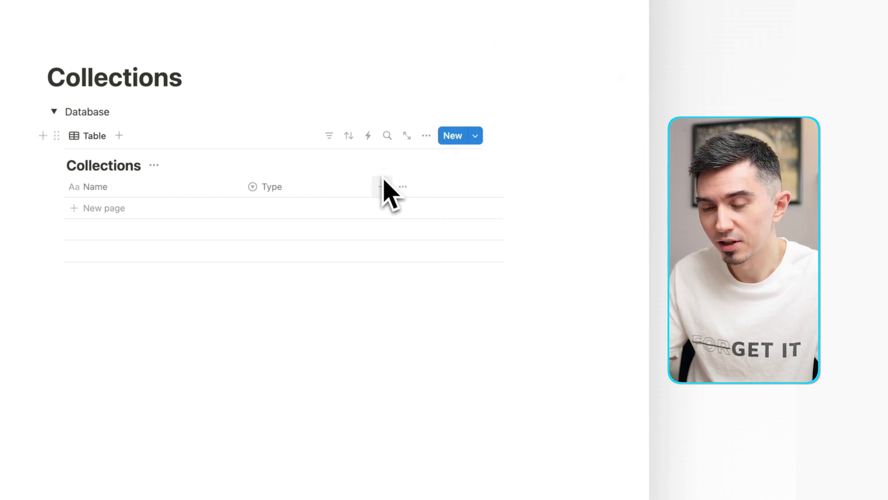
- Add a Status property and rename its Not started stage to Wishlist
{"action": "left_click", "coordinate": [383, 186]}
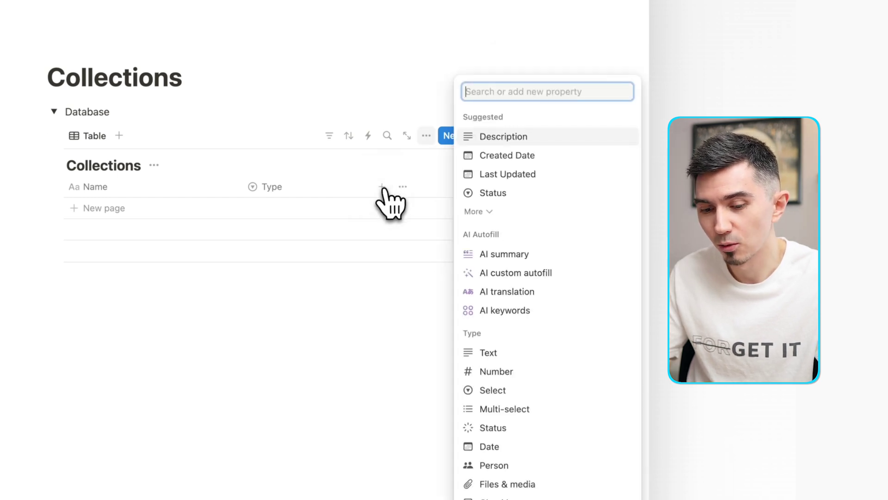
{"action": "type", "text": "stat"}
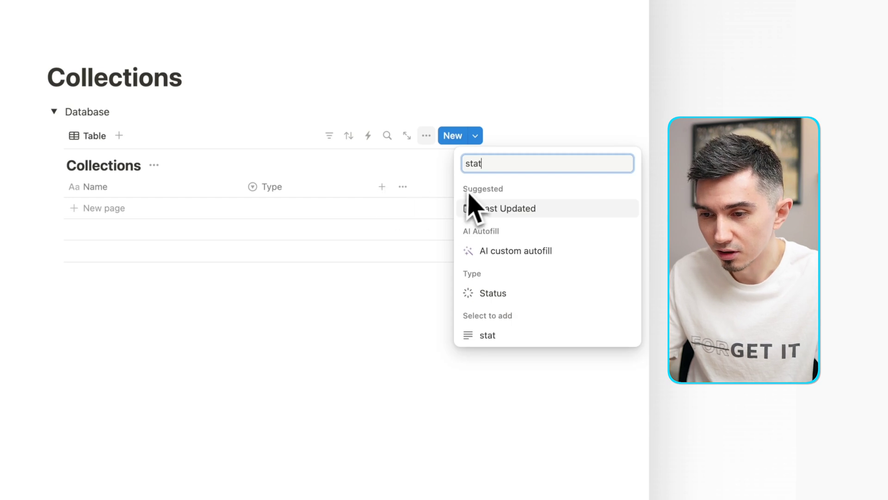
{"action": "left_click", "coordinate": [492, 292]}
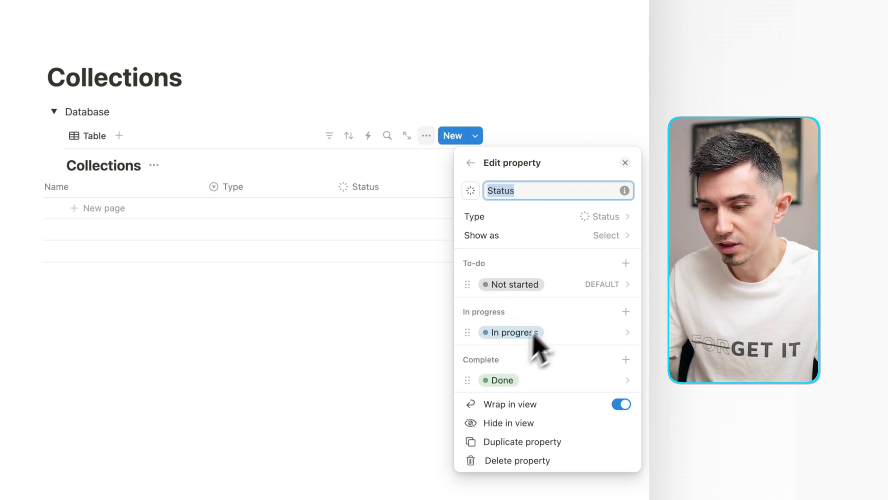
{"action": "left_click", "coordinate": [620, 285]}
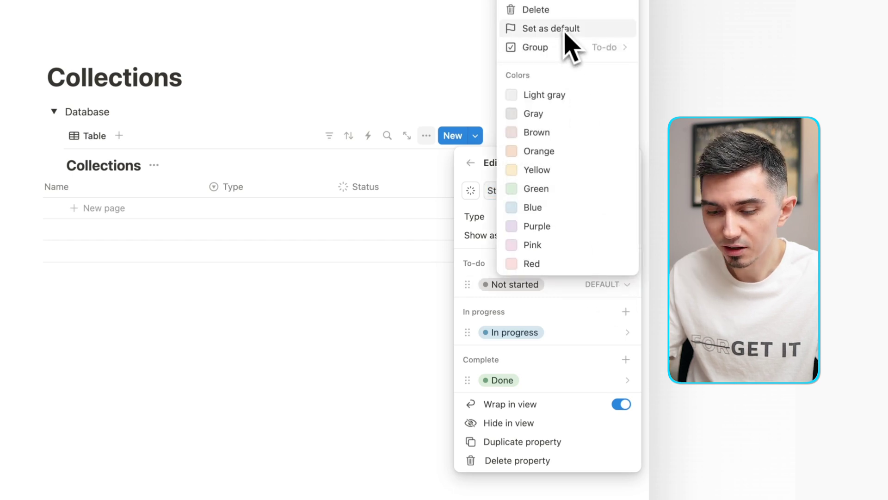
{"action": "type", "text": "Wishlist"}
{"action": "key", "text": "Return"}
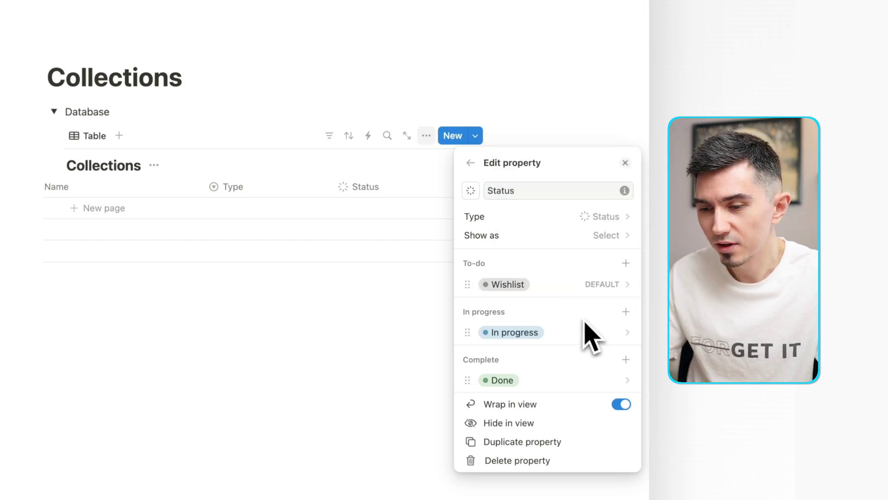
- Delete the In progress stage and clear the Done stage's name
{"action": "left_click", "coordinate": [618, 332]}
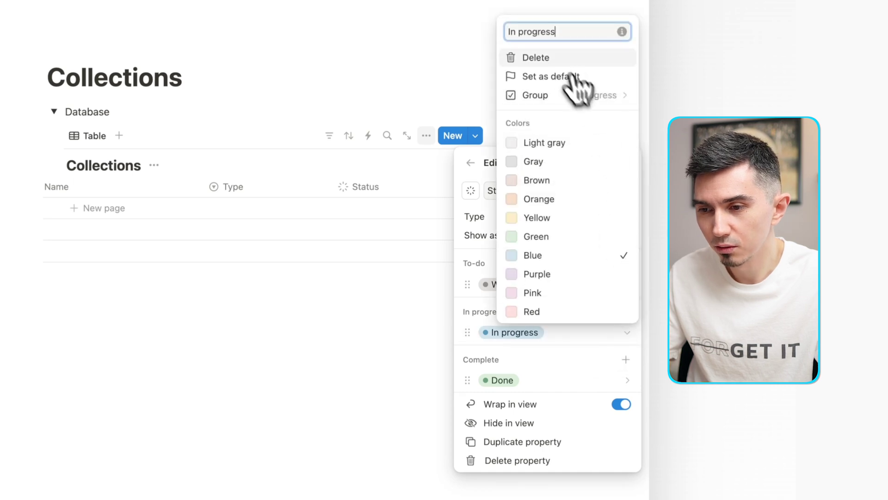
{"action": "left_click", "coordinate": [535, 57]}
{"action": "left_click", "coordinate": [268, 277]}
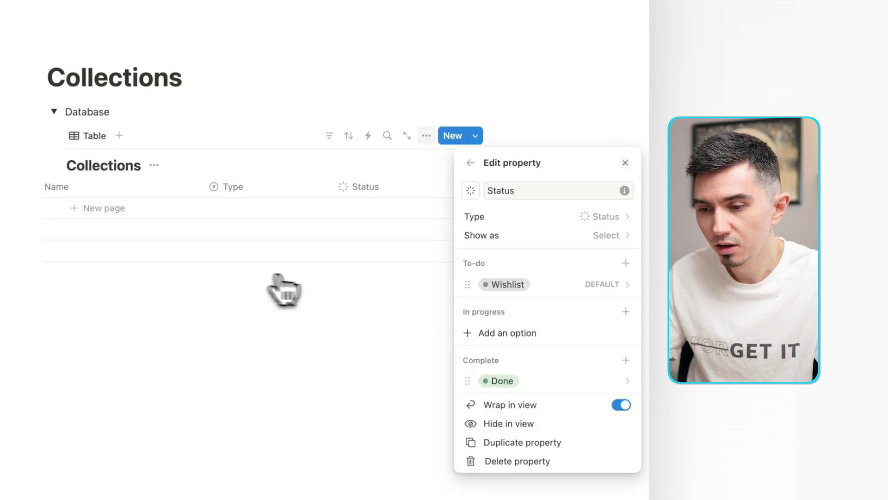
{"action": "left_click", "coordinate": [558, 380]}
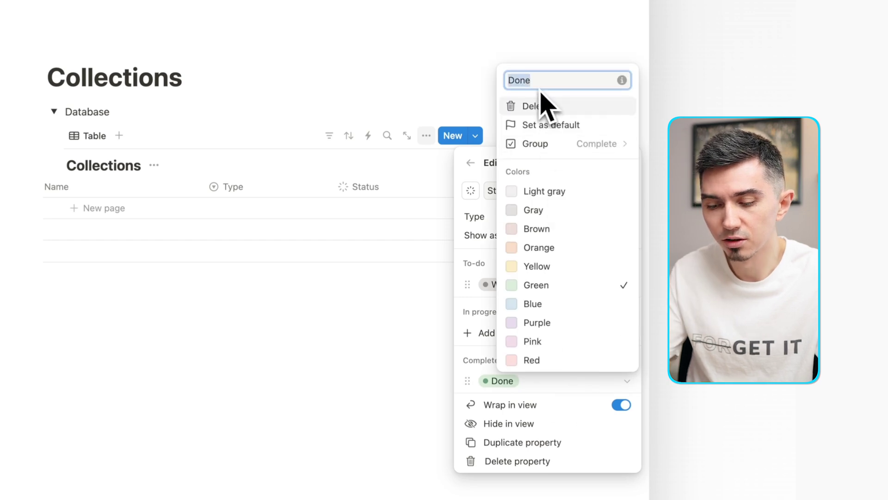
{"action": "key", "text": "BackSpace"}
{"action": "key", "text": "BackSpace"}
{"action": "key", "text": "BackSpace"}
{"action": "type", "text": "llection"}
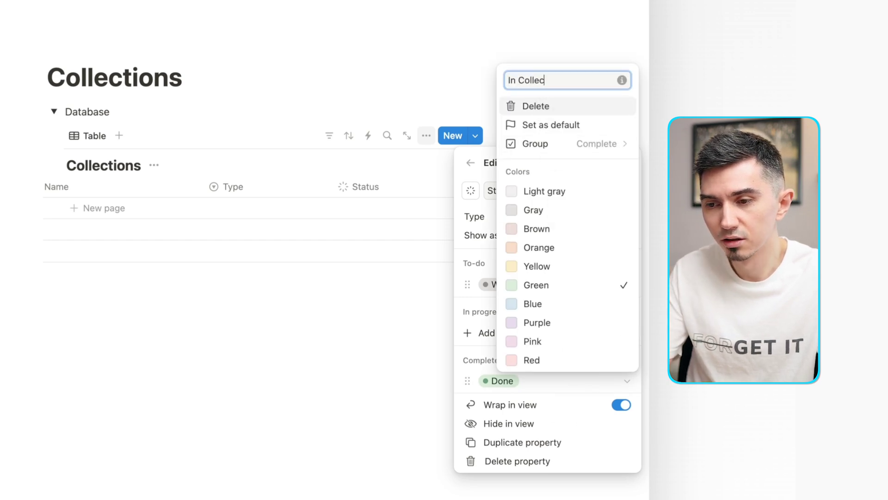
- Confirm the renamed Done stage and add a URL column to the table
{"action": "key", "text": "Return"}
{"action": "key", "text": "Escape"}
{"action": "left_click", "coordinate": [474, 191]}
{"action": "type", "text": "u"}
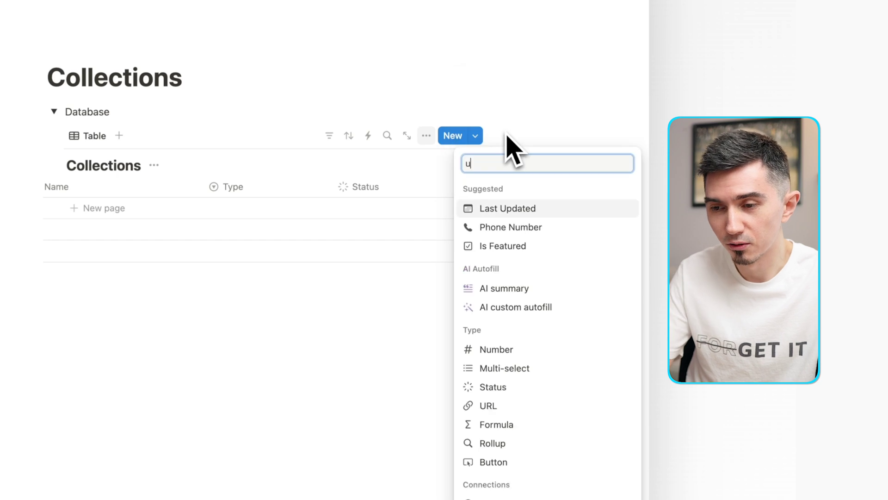
{"action": "type", "text": "rl"}
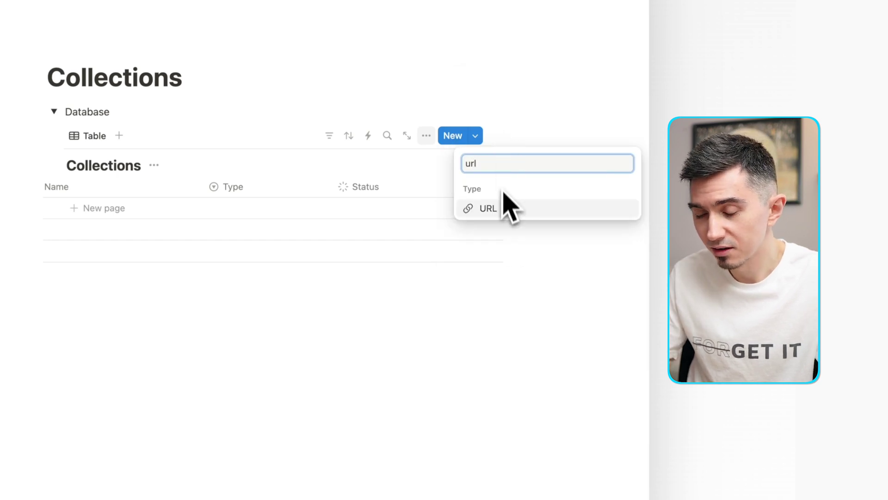
{"action": "left_click", "coordinate": [492, 208]}
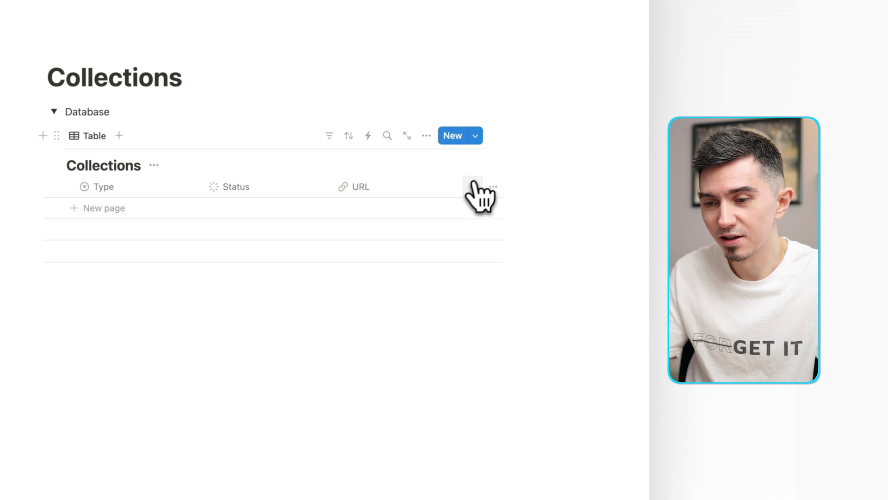
- Add a Files & media property named Picture with a photo icon
{"action": "left_click", "coordinate": [473, 187]}
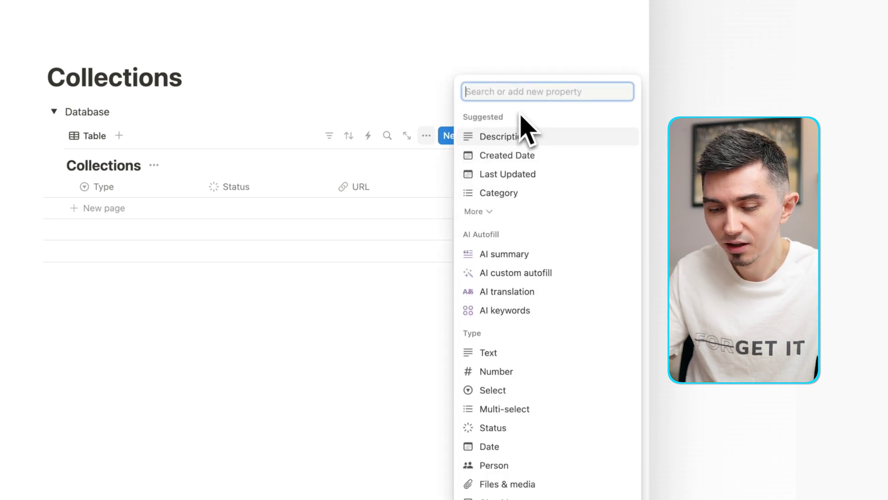
{"action": "type", "text": "file"}
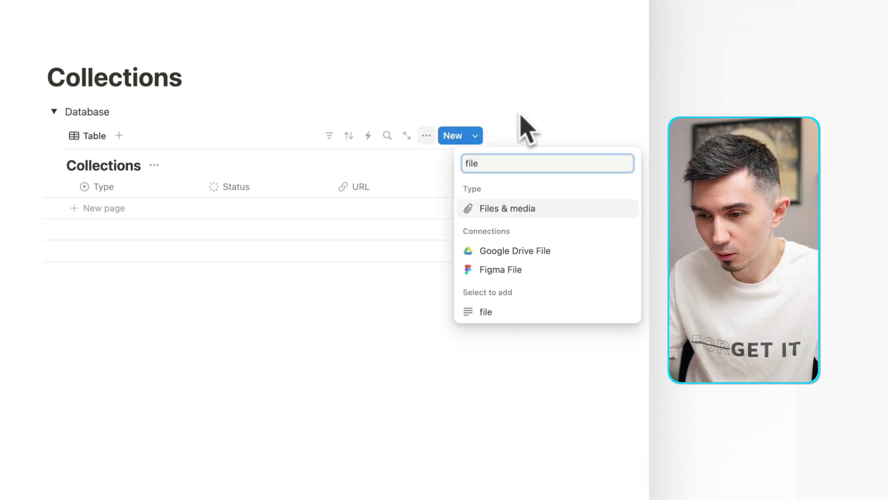
{"action": "left_click", "coordinate": [520, 211]}
{"action": "type", "text": "P"}
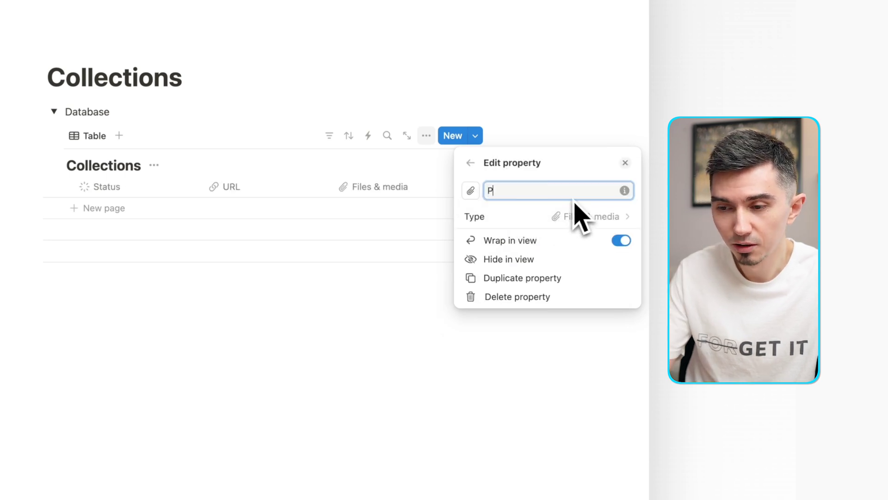
{"action": "type", "text": "icture"}
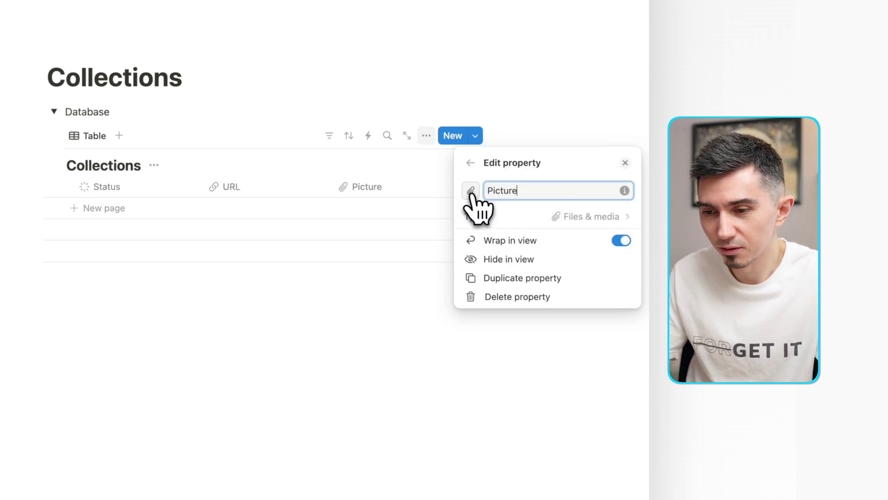
{"action": "left_click", "coordinate": [471, 190]}
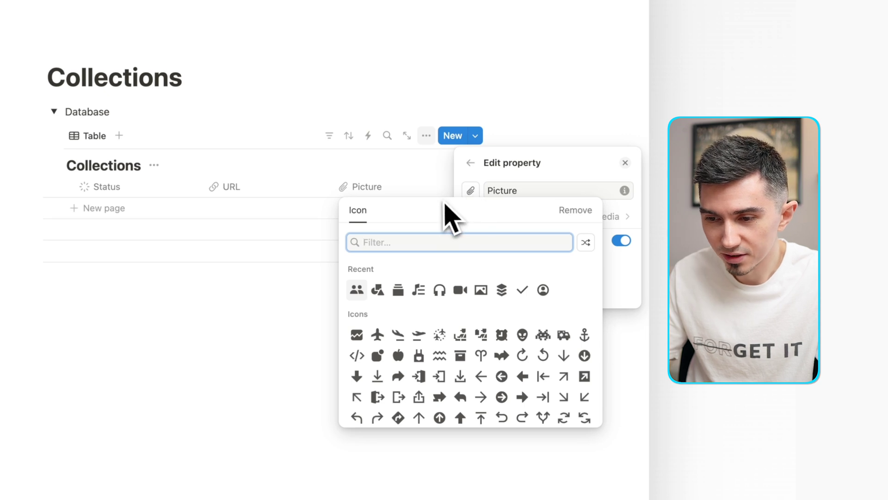
{"action": "left_click", "coordinate": [480, 289]}
{"action": "left_click", "coordinate": [408, 305]}
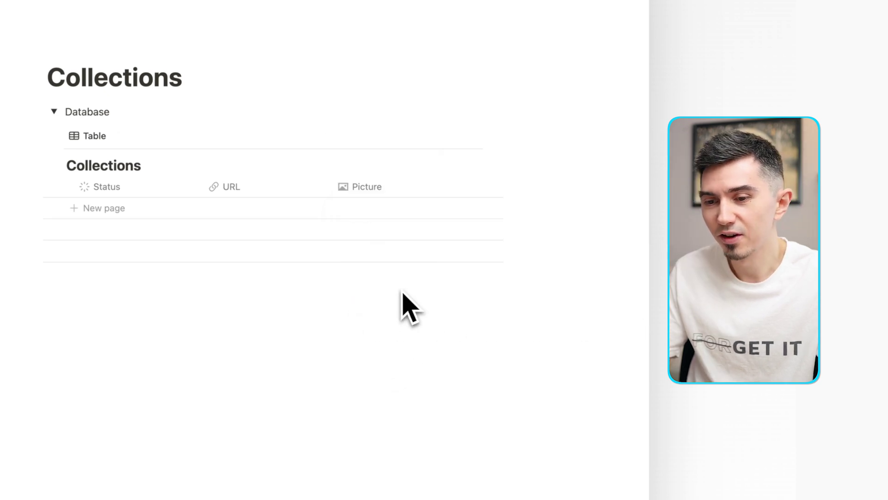
{"action": "mouse_move", "coordinate": [278, 207]}
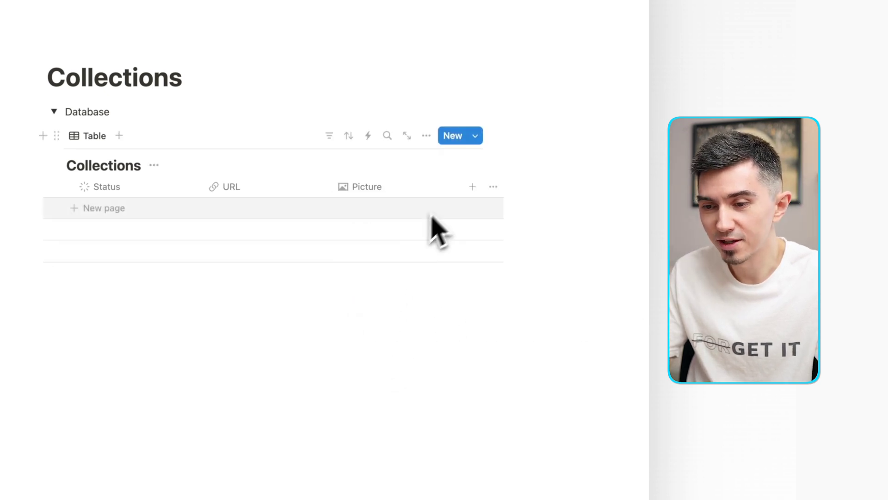
- Add a Price number property with a cash icon, formatted as US Dollar
{"action": "left_click", "coordinate": [473, 187]}
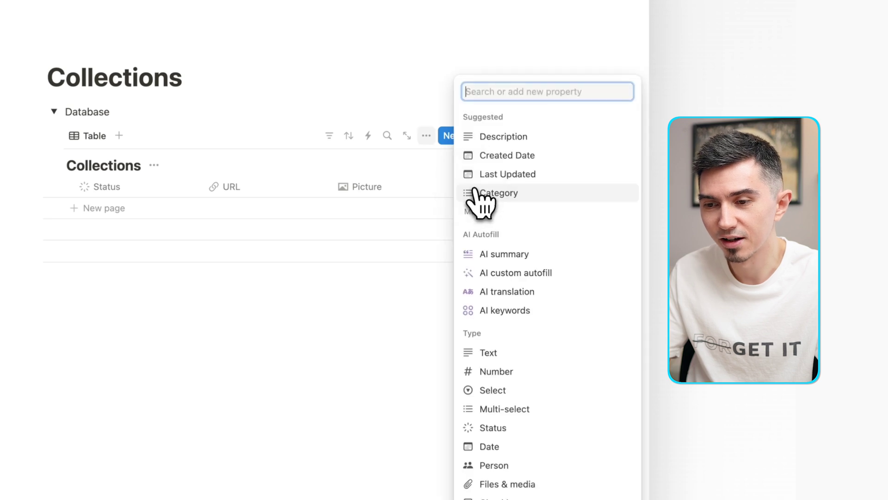
{"action": "type", "text": "numb"}
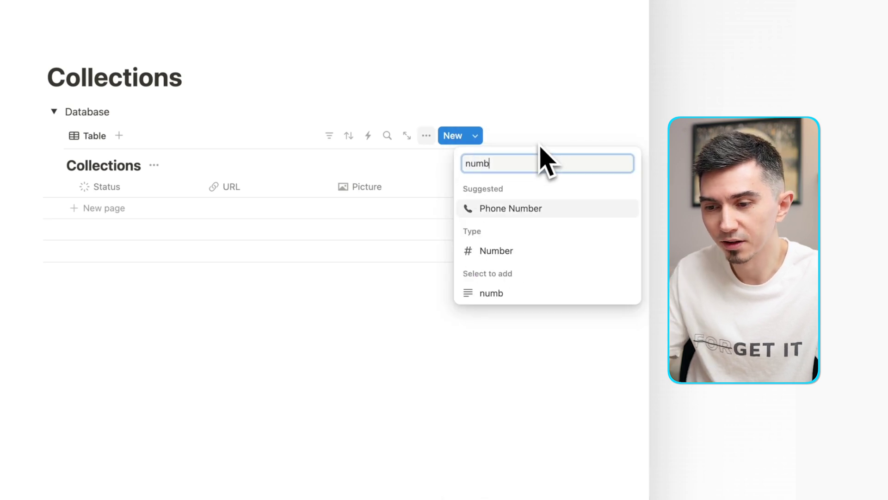
{"action": "left_click", "coordinate": [513, 250]}
{"action": "type", "text": "Price"}
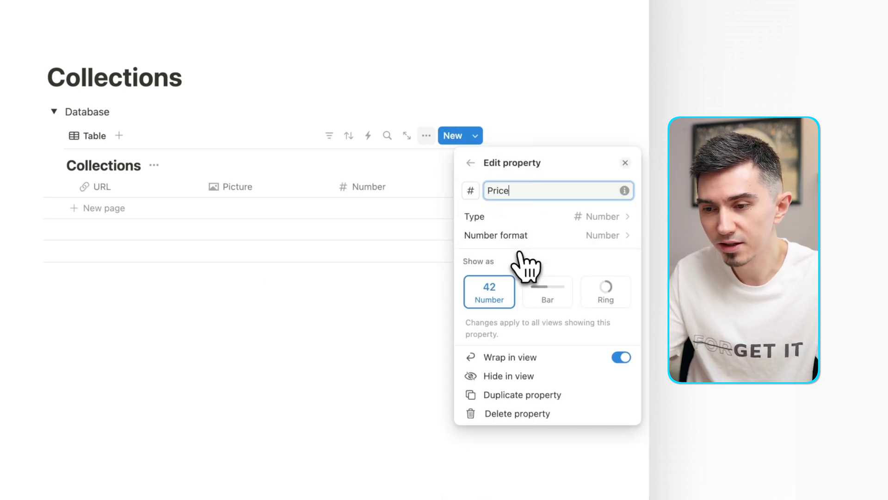
{"action": "left_click", "coordinate": [471, 191]}
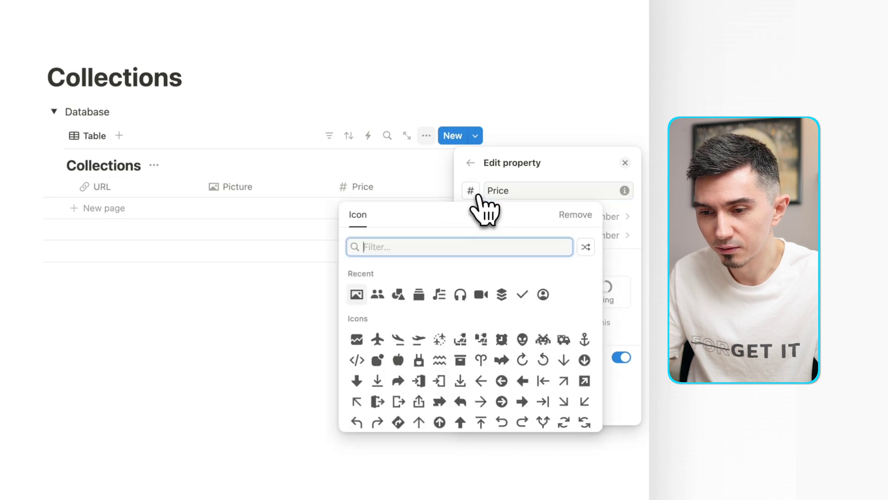
{"action": "type", "text": "mone"}
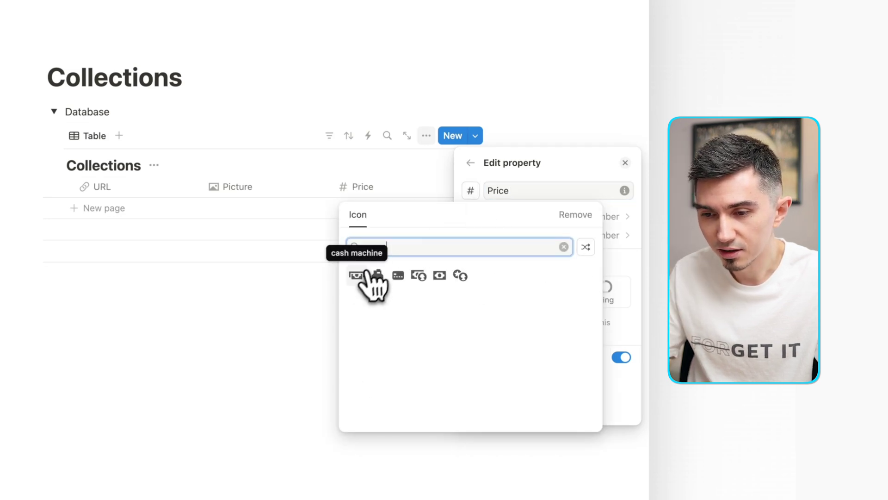
{"action": "left_click", "coordinate": [359, 276]}
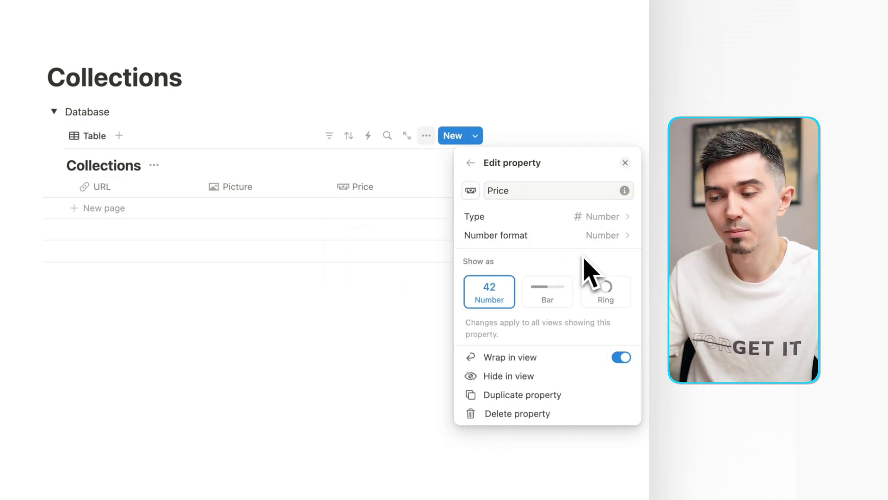
{"action": "left_click", "coordinate": [602, 239]}
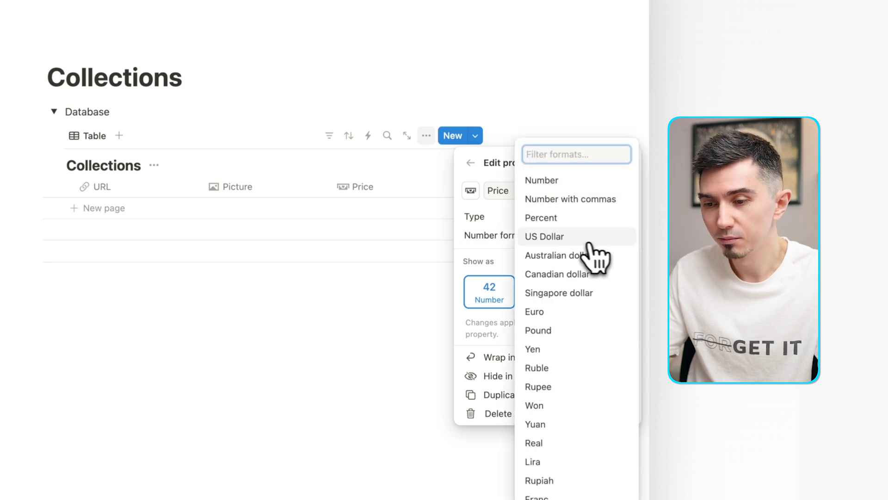
{"action": "left_click", "coordinate": [544, 236]}
{"action": "key", "text": "Escape"}
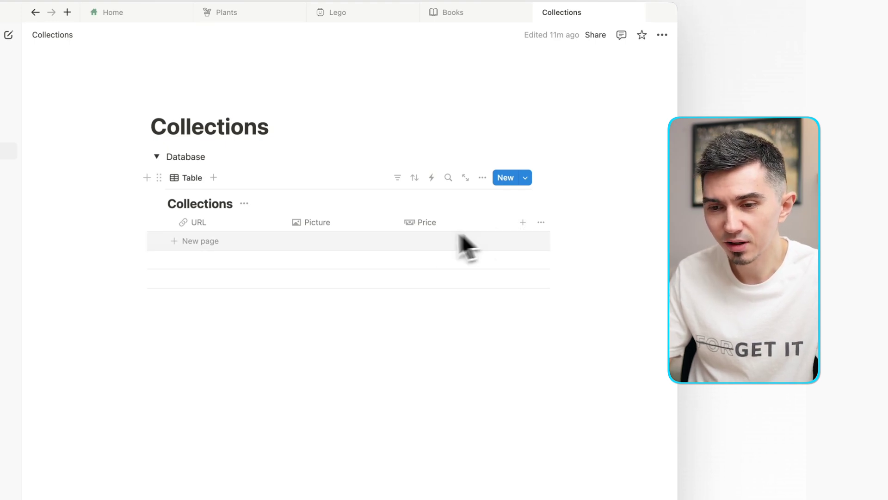
{"action": "scroll", "coordinate": [371, 246], "scroll_direction": "left", "scroll_amount": 5}
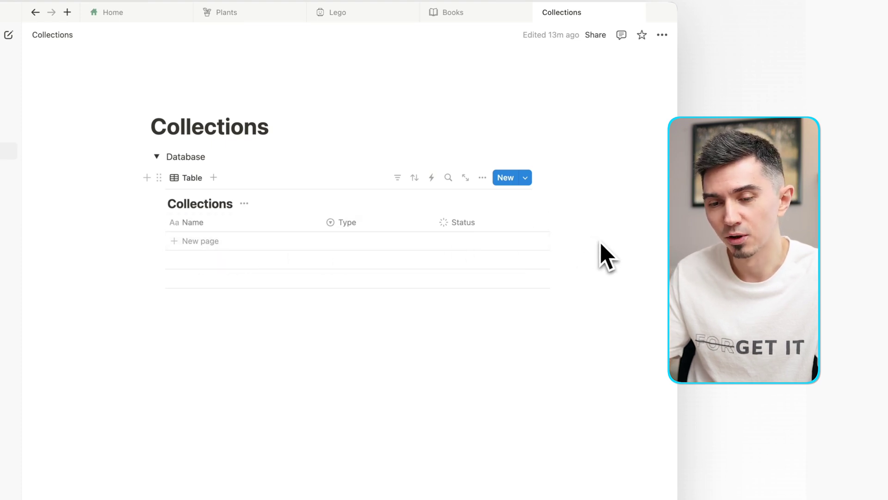
- Switch to the browser showing IMDb's Dune: Part Two page
{"action": "key", "text": "alt+Tab"}
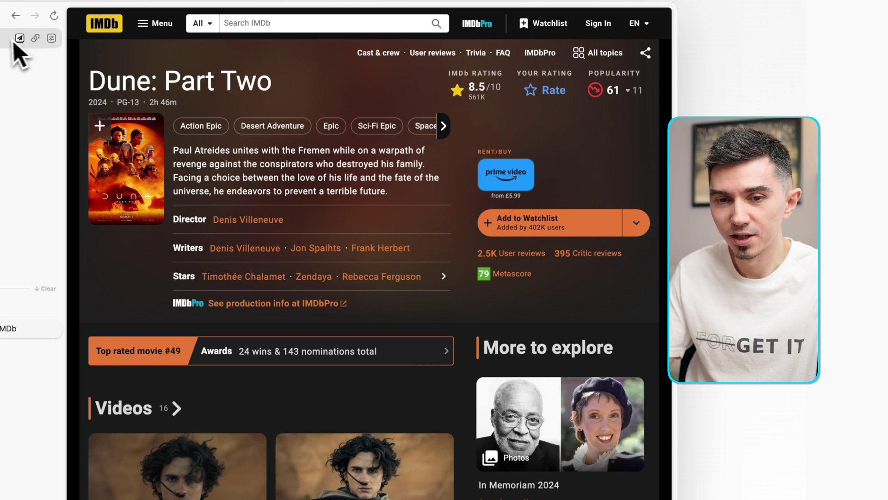
{"action": "mouse_move", "coordinate": [20, 38]}
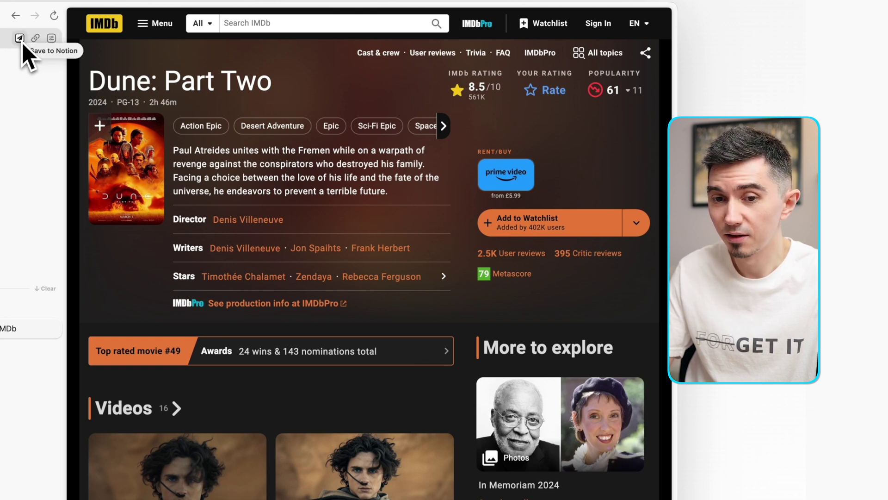
- Start a new Save to Notion form saving into Demo Workspace's Collections database
{"action": "left_click", "coordinate": [20, 38]}
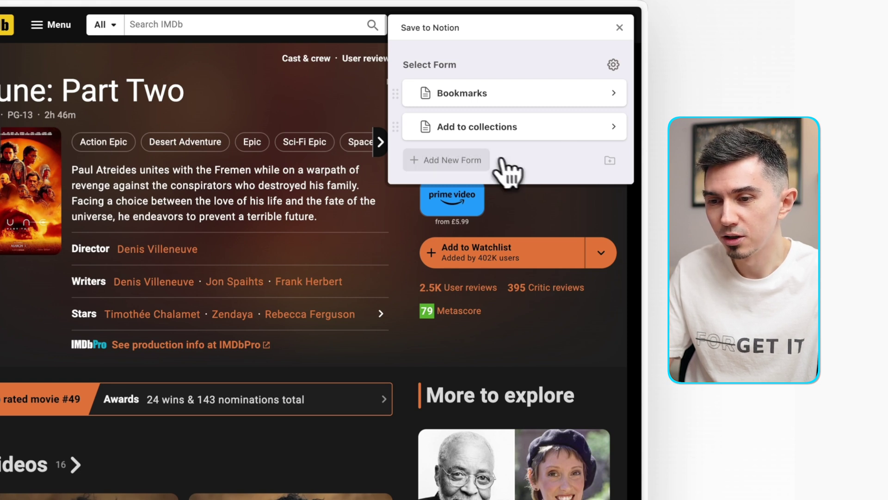
{"action": "left_click", "coordinate": [453, 159]}
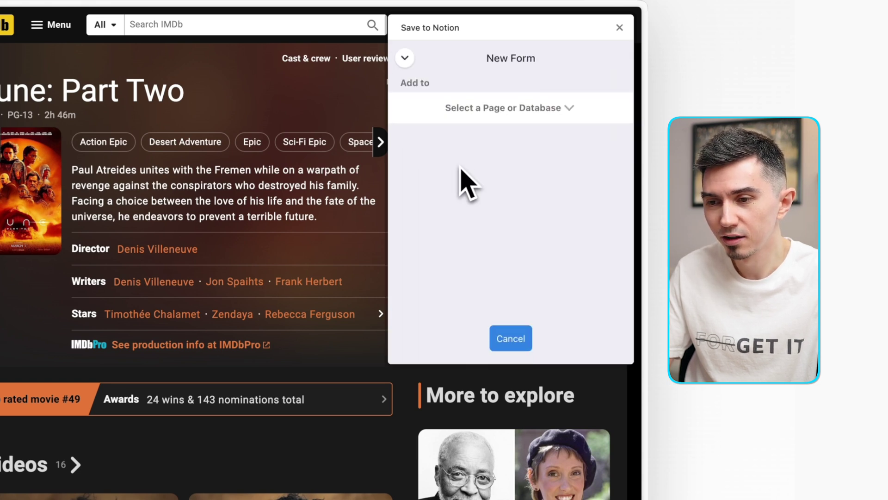
{"action": "left_click", "coordinate": [569, 108]}
{"action": "left_click", "coordinate": [587, 98]}
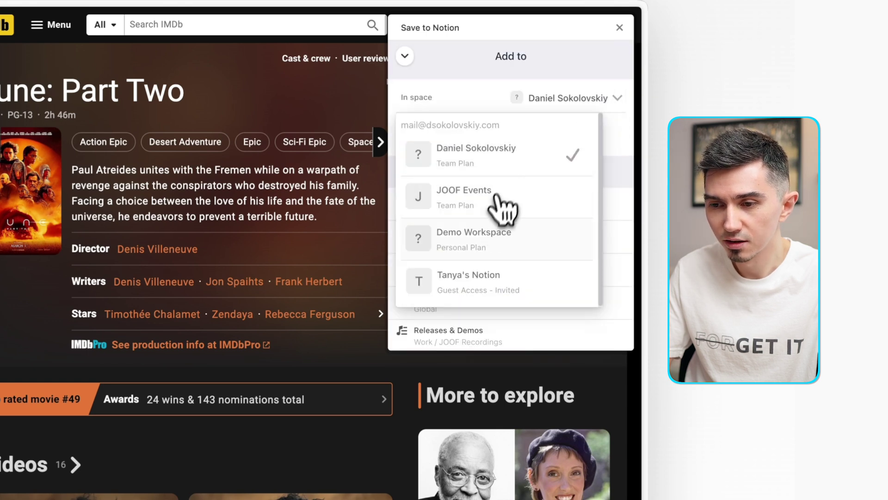
{"action": "left_click", "coordinate": [479, 236]}
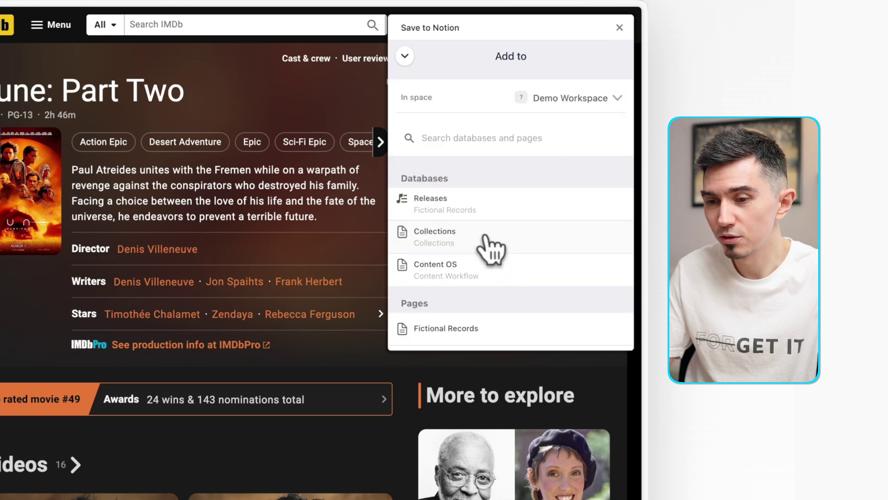
{"action": "left_click", "coordinate": [454, 236]}
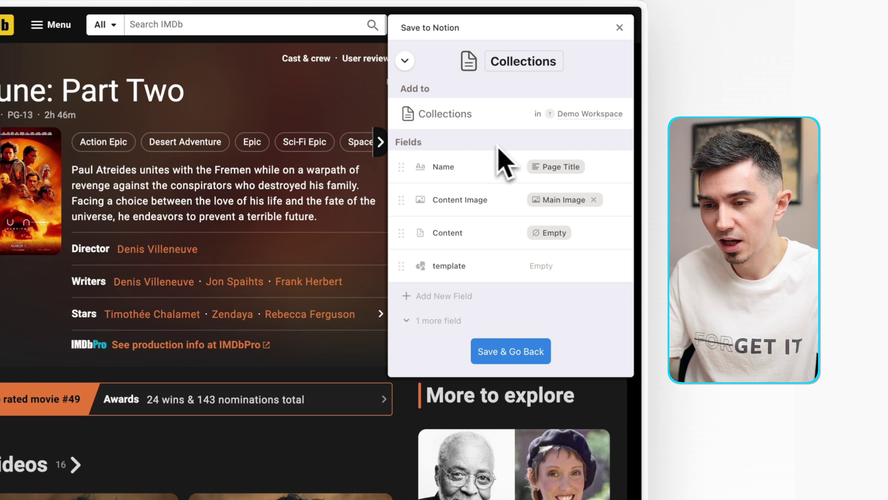
- Map URL, Type and main-image Picture fields, keep the image out of page content, and save
{"action": "left_click", "coordinate": [596, 201]}
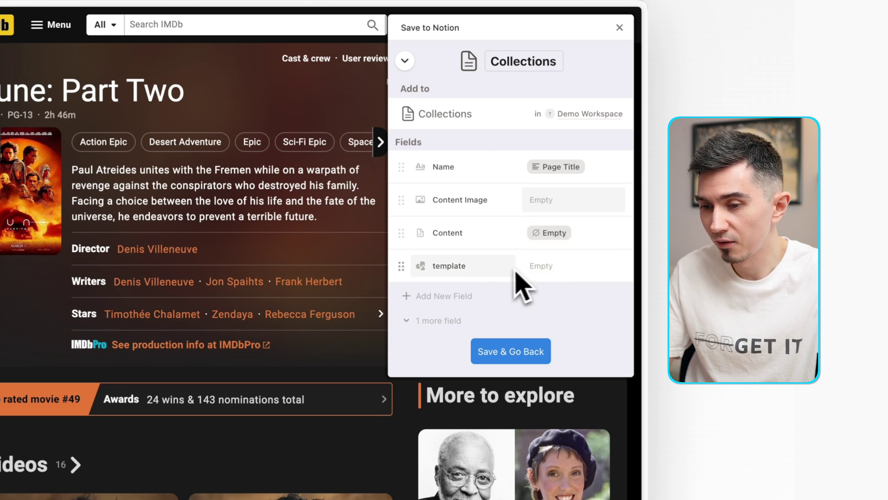
{"action": "left_click", "coordinate": [438, 321]}
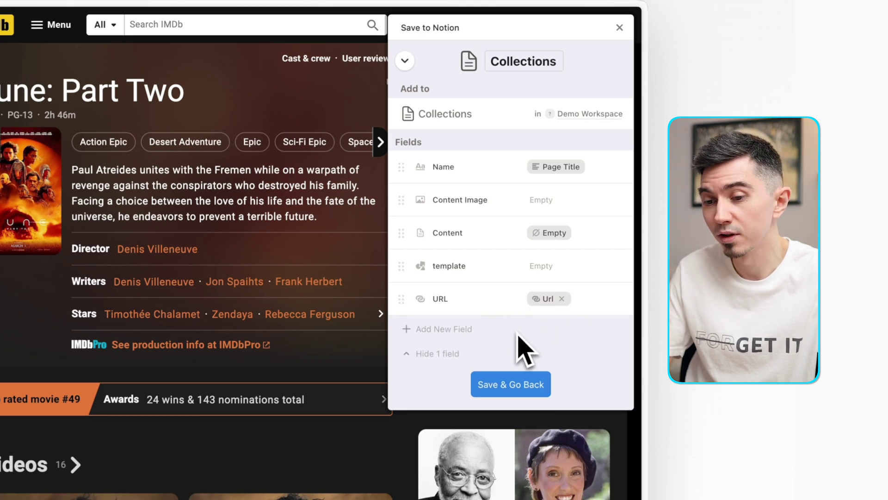
{"action": "left_click", "coordinate": [443, 329]}
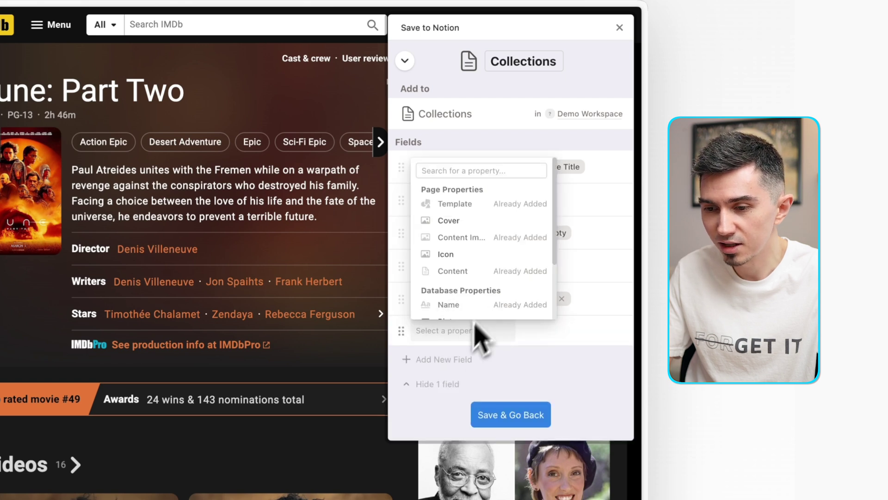
{"action": "scroll", "coordinate": [510, 274], "scroll_direction": "down", "scroll_amount": 1}
{"action": "scroll", "coordinate": [508, 275], "scroll_direction": "down", "scroll_amount": 1}
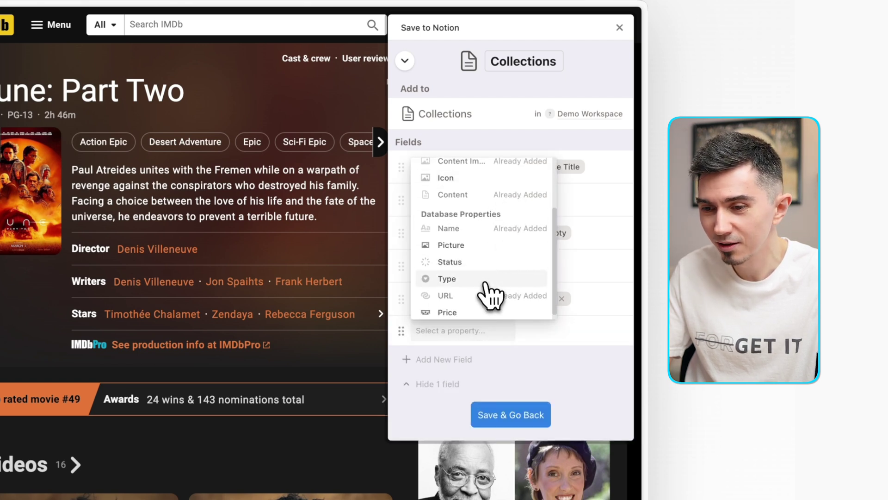
{"action": "left_click", "coordinate": [486, 279]}
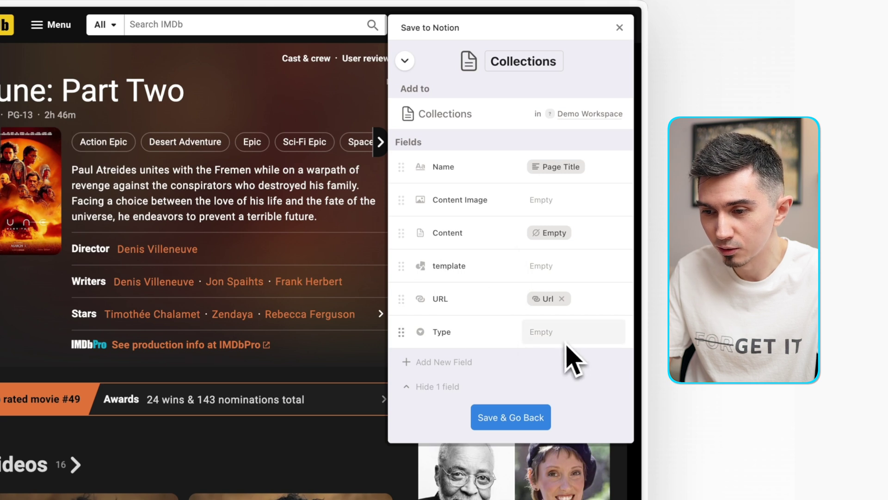
{"action": "scroll", "coordinate": [549, 361], "scroll_direction": "down", "scroll_amount": 1}
{"action": "left_click", "coordinate": [458, 375]}
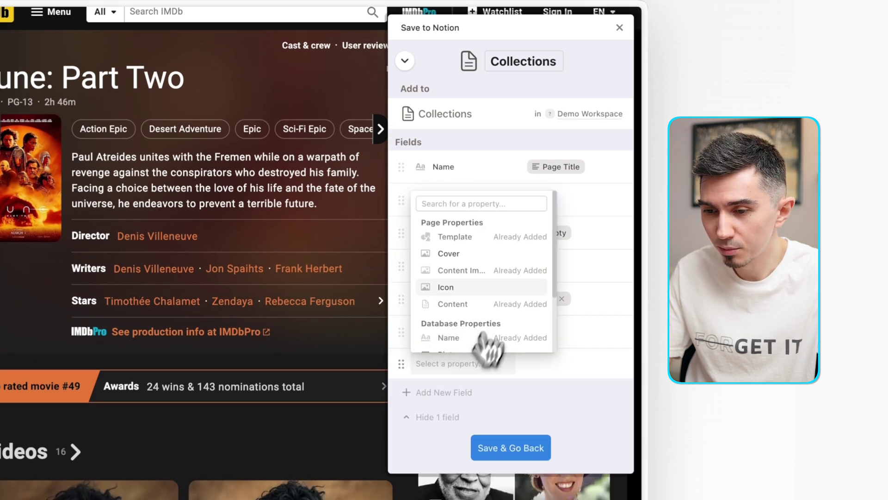
{"action": "scroll", "coordinate": [490, 320], "scroll_direction": "down", "scroll_amount": 2}
{"action": "left_click", "coordinate": [485, 292]}
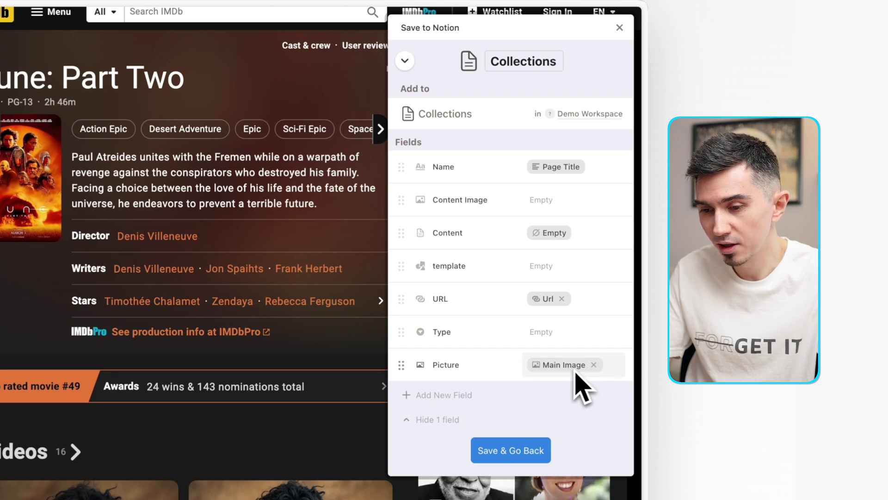
{"action": "scroll", "coordinate": [458, 375], "scroll_direction": "up", "scroll_amount": 1}
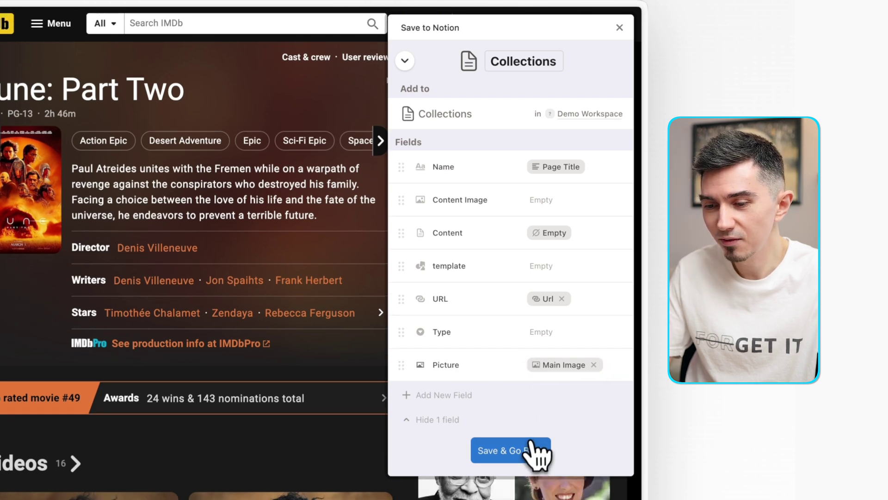
{"action": "left_click", "coordinate": [511, 451]}
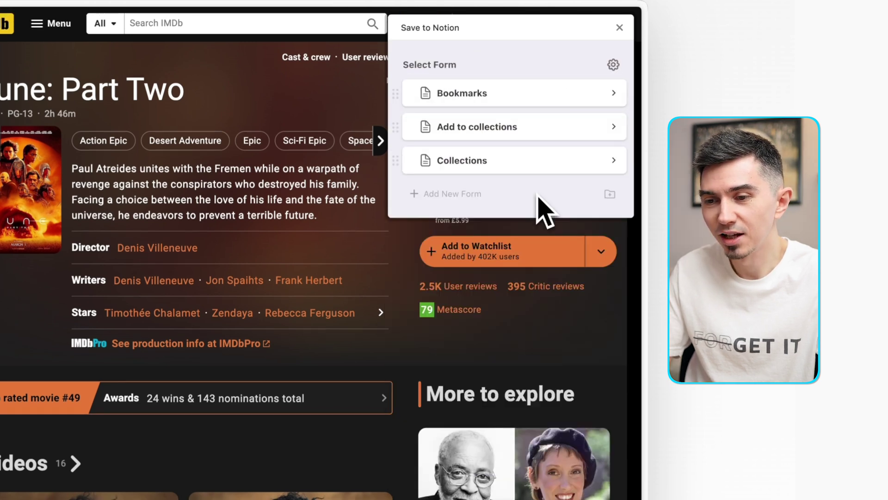
- Save 'Dune: Part Two (2024)' via the Collections form with Type Movies, trimming rating and genres
{"action": "left_click", "coordinate": [524, 167]}
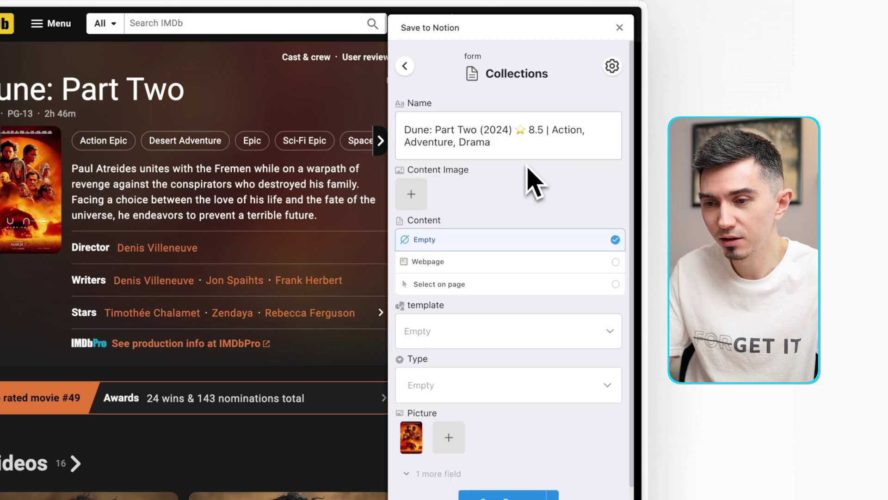
{"action": "left_click_drag", "start_coordinate": [517, 130], "coordinate": [519, 143]}
{"action": "key", "text": "BackSpace"}
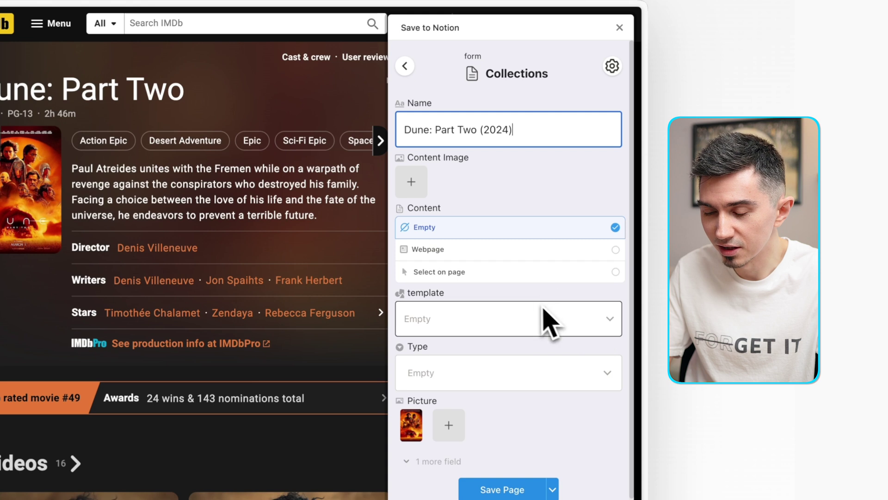
{"action": "left_click", "coordinate": [608, 374]}
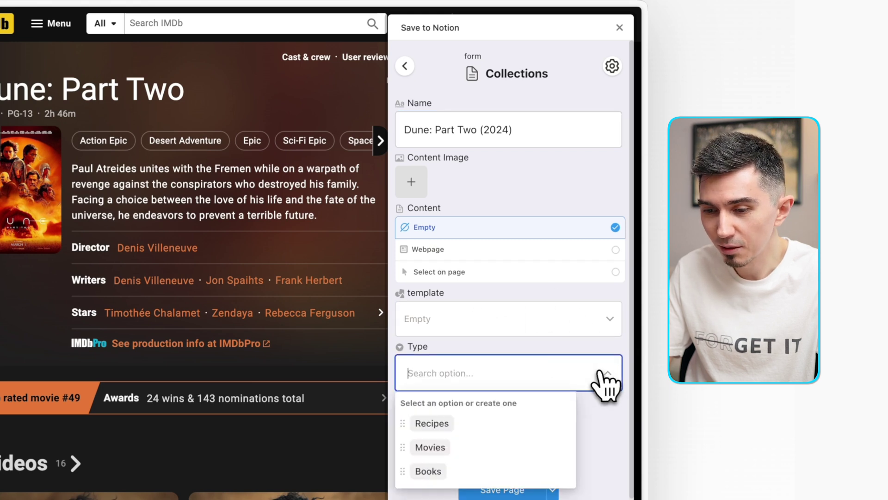
{"action": "left_click", "coordinate": [472, 448]}
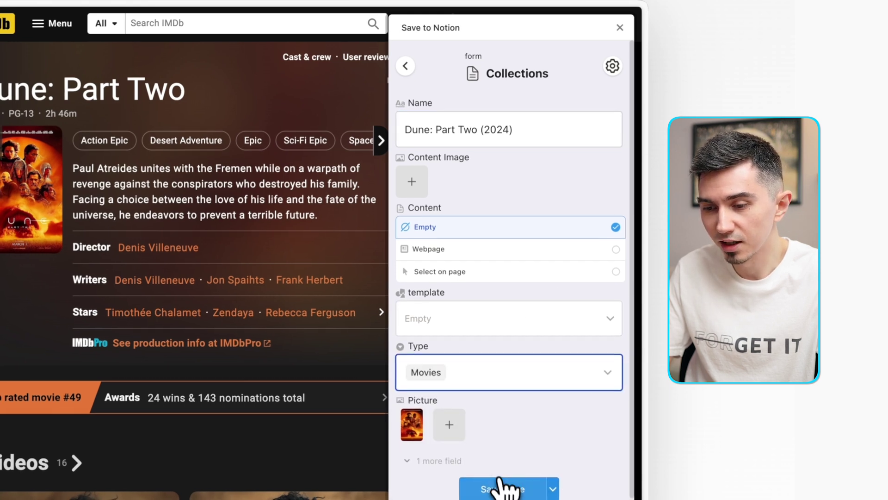
{"action": "left_click", "coordinate": [503, 489]}
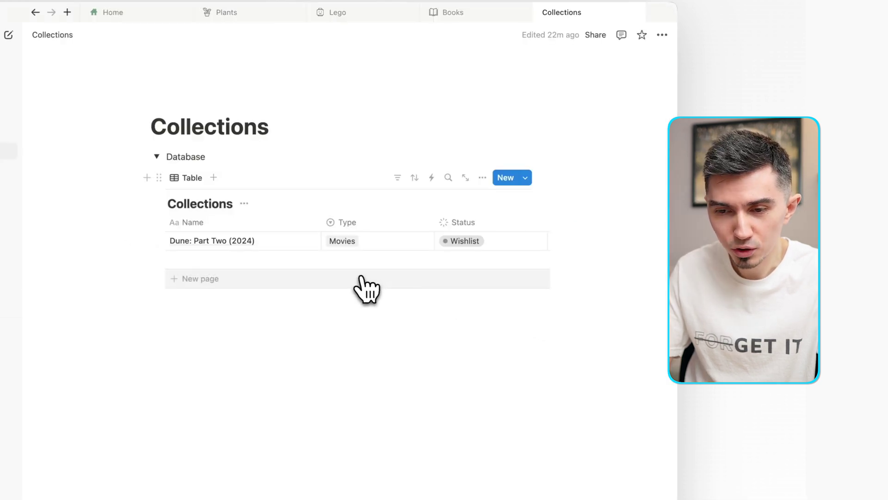
{"action": "scroll", "coordinate": [292, 247], "scroll_direction": "right", "scroll_amount": 5}
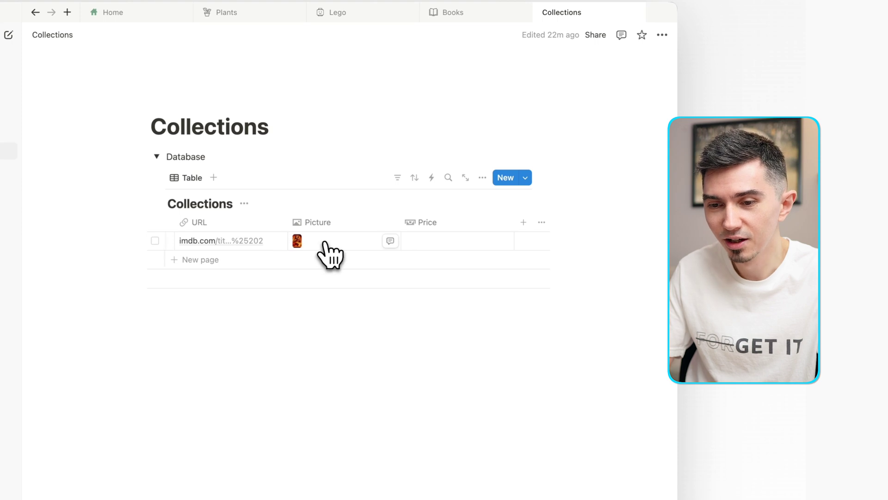
{"action": "scroll", "coordinate": [332, 254], "scroll_direction": "left", "scroll_amount": 3}
{"action": "mouse_move", "coordinate": [358, 304]}
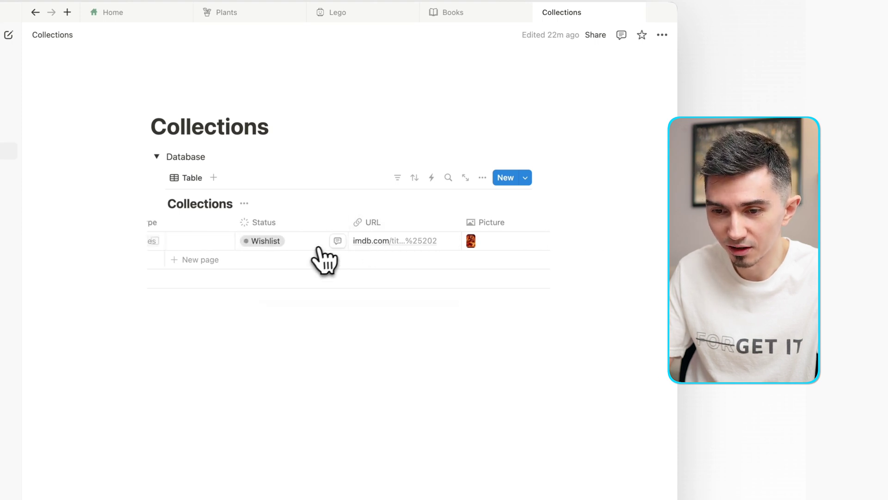
{"action": "scroll", "coordinate": [323, 256], "scroll_direction": "left", "scroll_amount": 4}
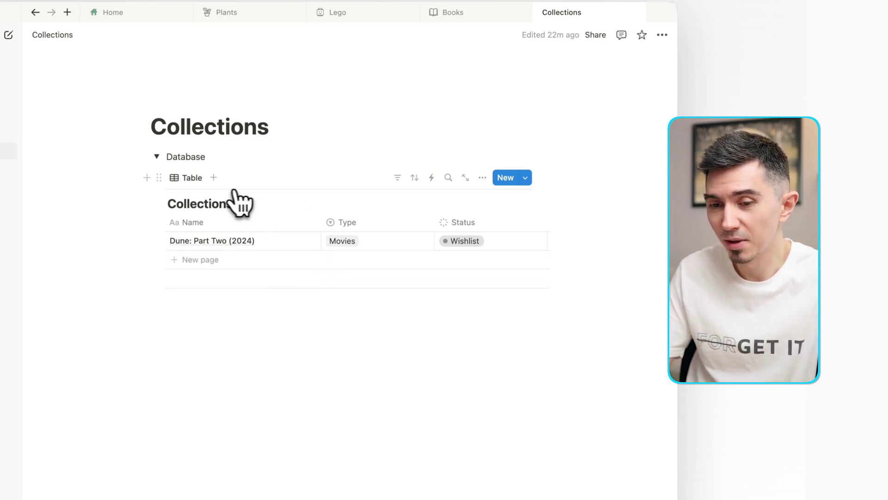
{"action": "mouse_move", "coordinate": [257, 165]}
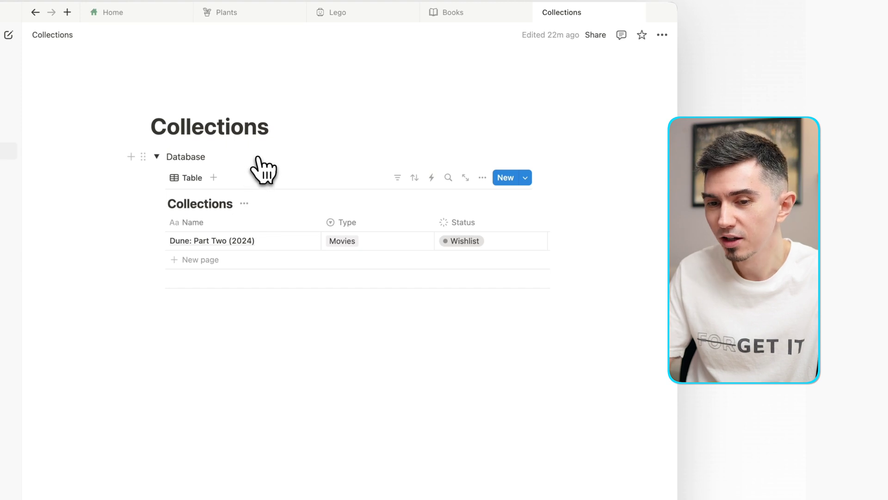
- Collapse the Database toggle holding the Collections table
{"action": "left_click", "coordinate": [155, 157]}
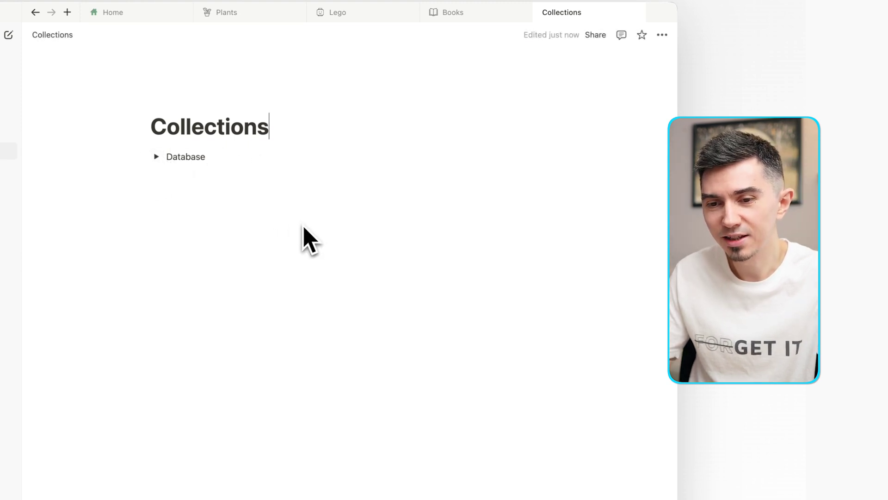
- Add a Movies sub-page with an icon and an inline linked view of Collections
{"action": "key", "text": "Return"}
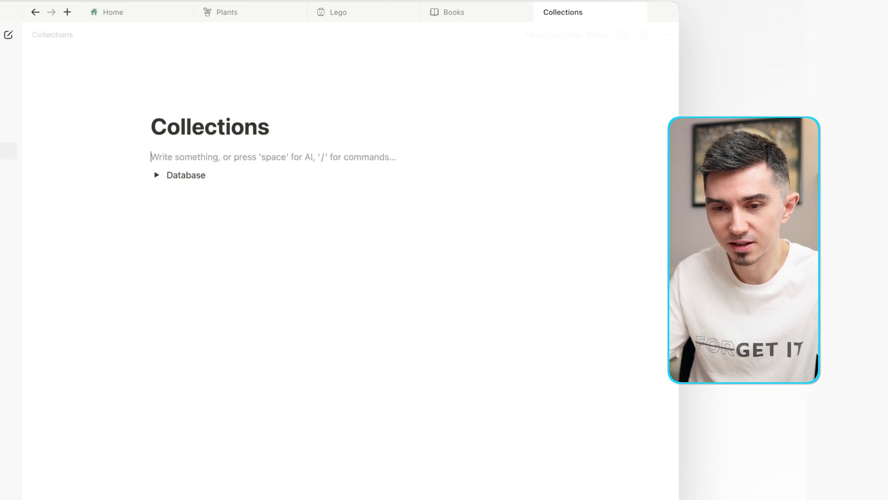
{"action": "type", "text": "/page"}
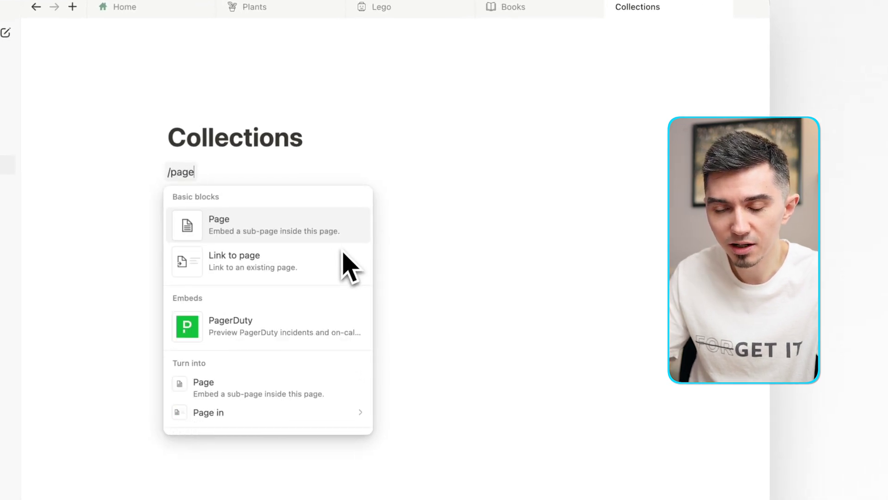
{"action": "key", "text": "Return"}
{"action": "type", "text": "Movie"}
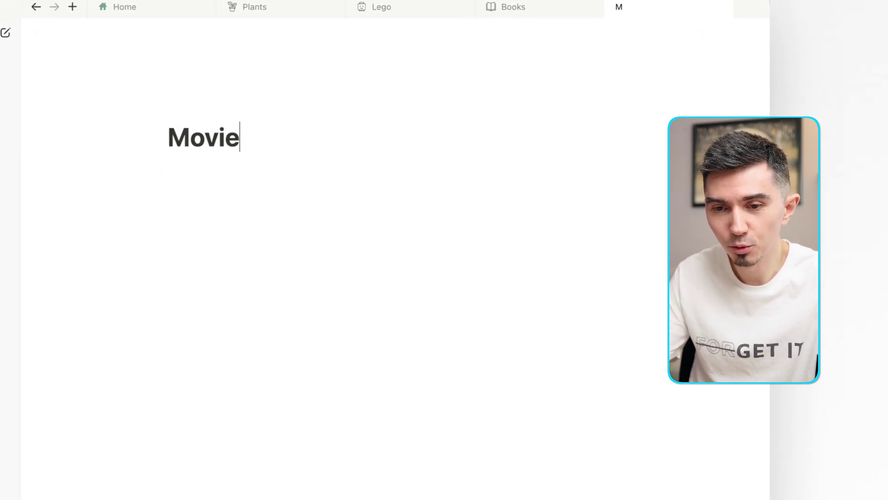
{"action": "type", "text": "s"}
{"action": "left_click", "coordinate": [196, 108]}
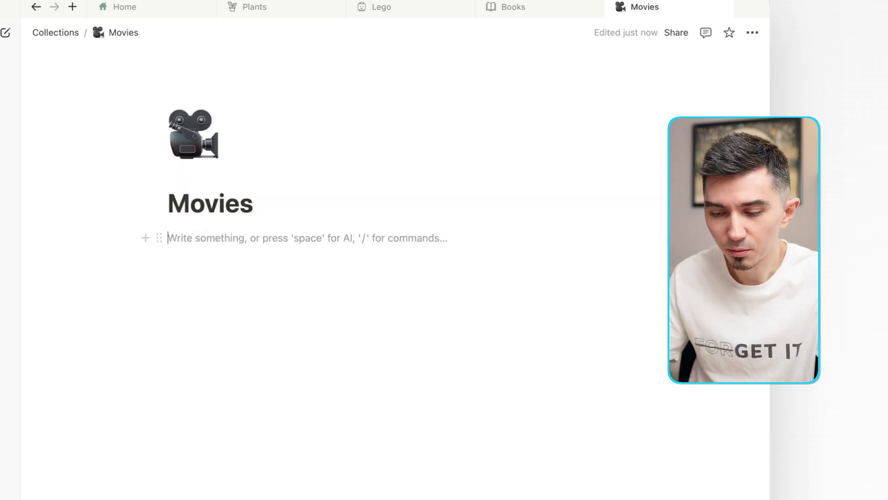
{"action": "type", "text": "/i"}
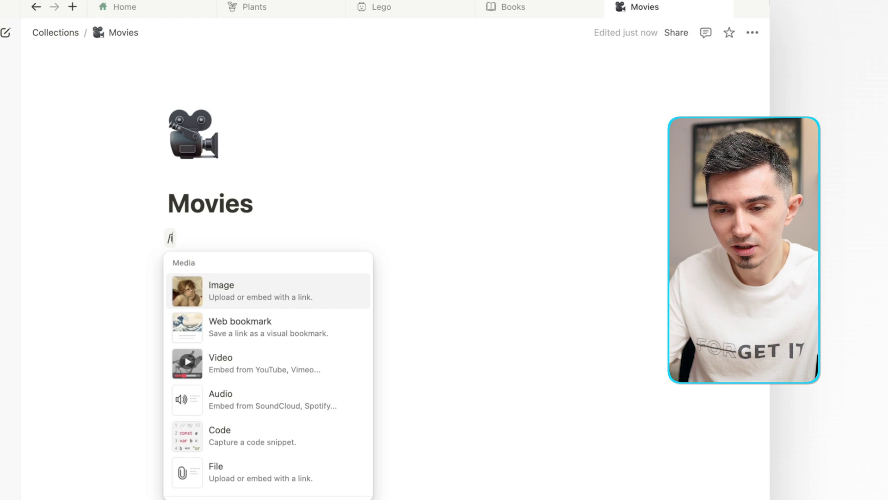
{"action": "type", "text": "nli"}
{"action": "key", "text": "Return"}
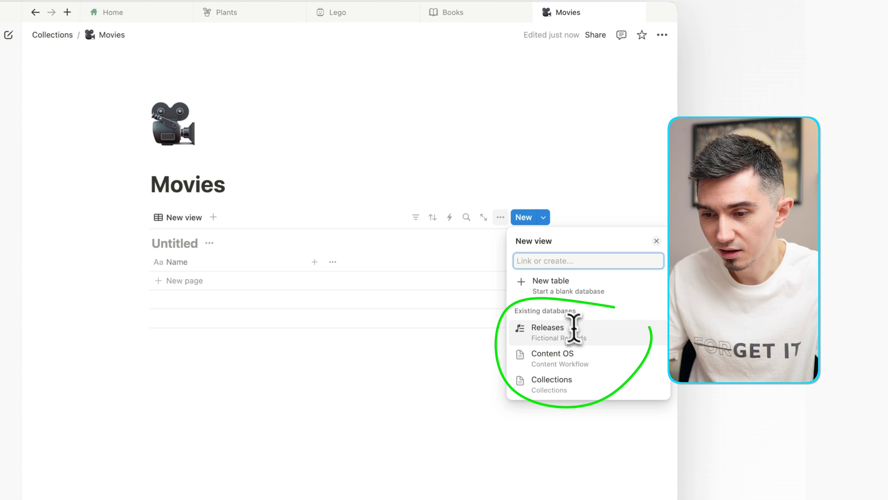
{"action": "left_click", "coordinate": [551, 383]}
{"action": "left_click", "coordinate": [542, 297]}
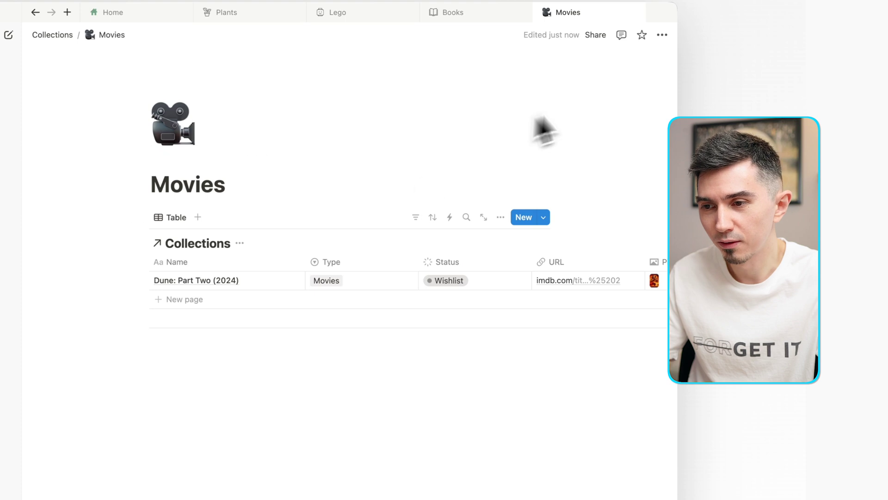
- Turn on Full width for the Movies page
{"action": "left_click", "coordinate": [662, 34]}
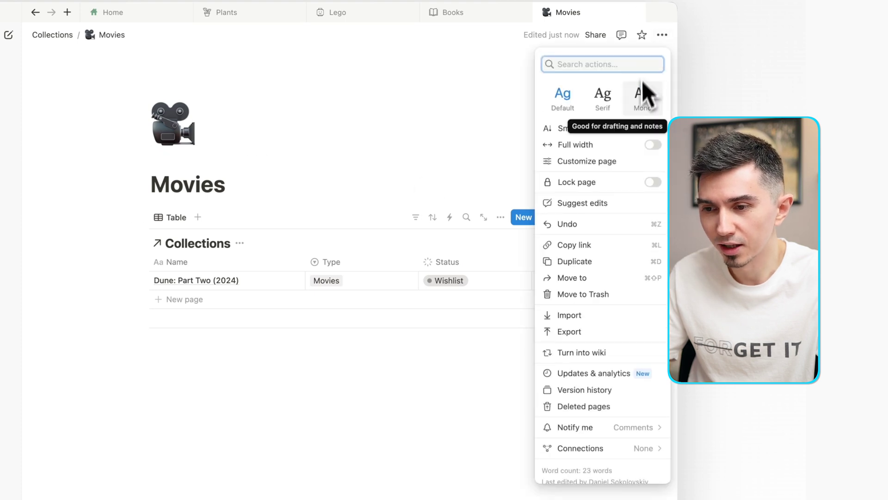
{"action": "left_click", "coordinate": [653, 145]}
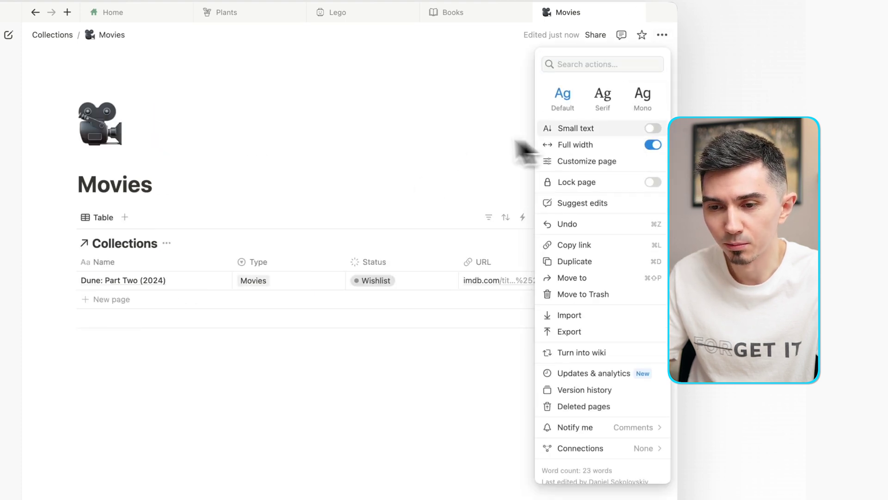
{"action": "left_click", "coordinate": [353, 155]}
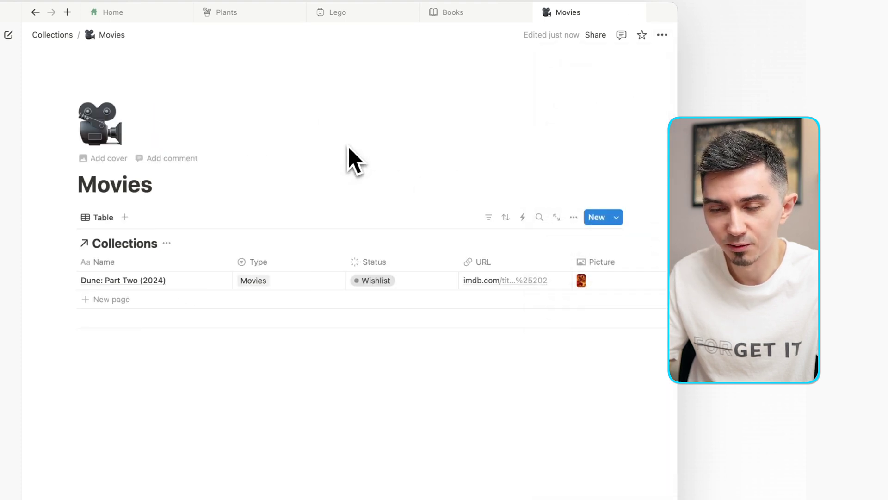
- Hide the Collections database title and switch the linked view to Gallery layout
{"action": "left_click", "coordinate": [167, 243]}
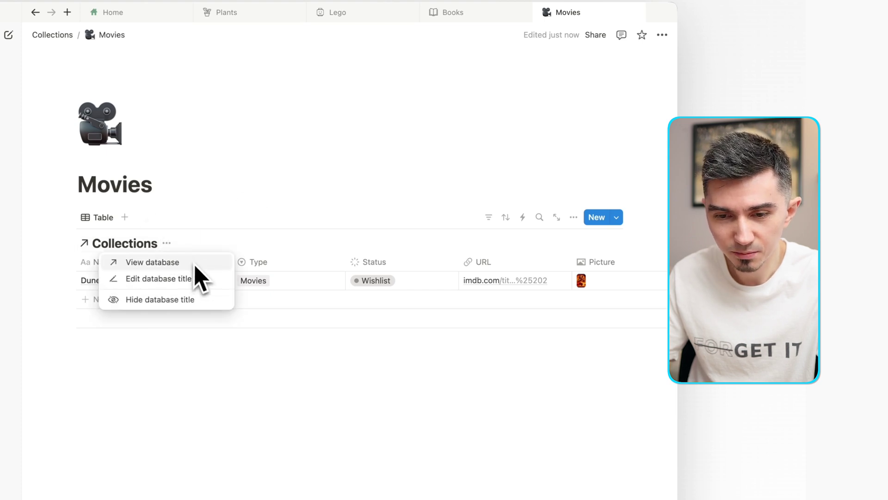
{"action": "left_click", "coordinate": [160, 299]}
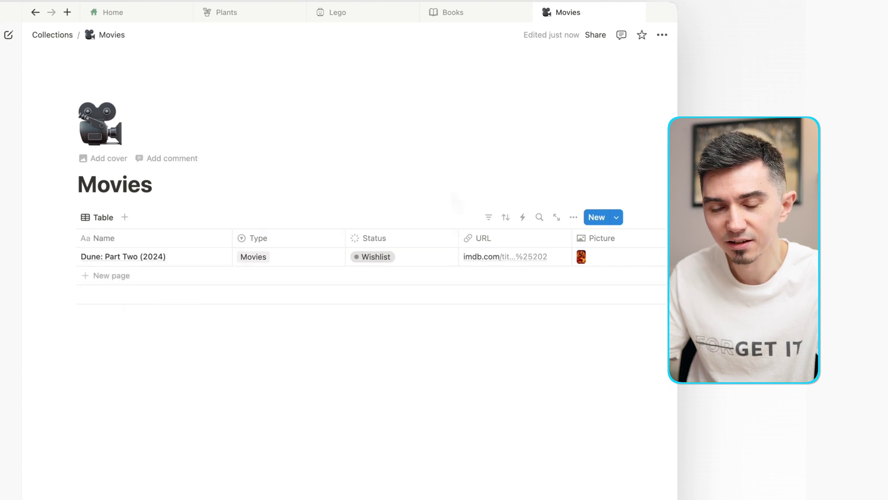
{"action": "left_click", "coordinate": [574, 217]}
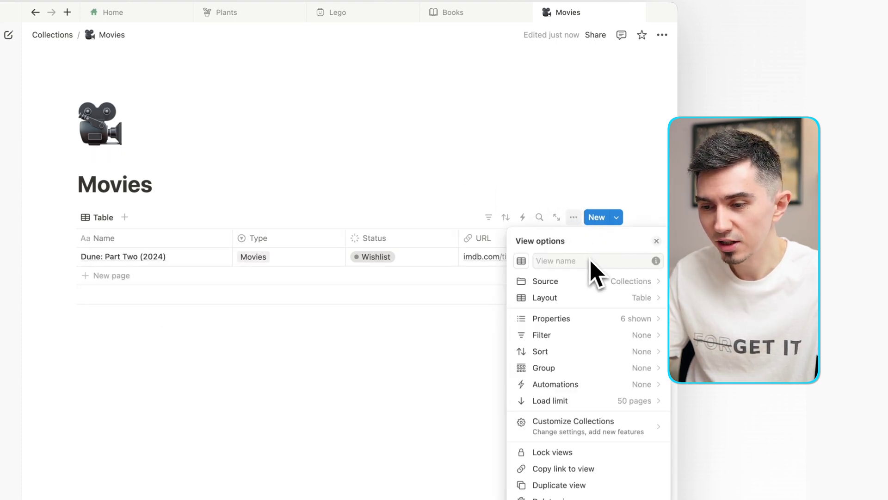
{"action": "left_click", "coordinate": [616, 299]}
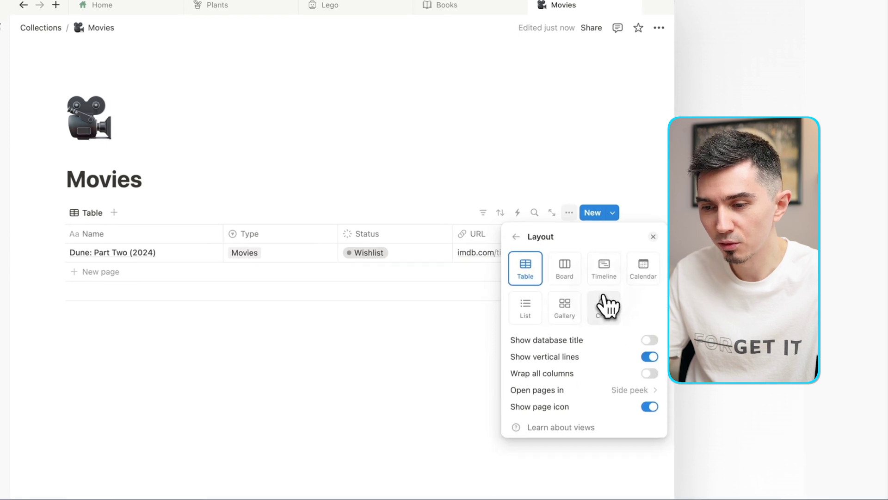
{"action": "left_click", "coordinate": [556, 302]}
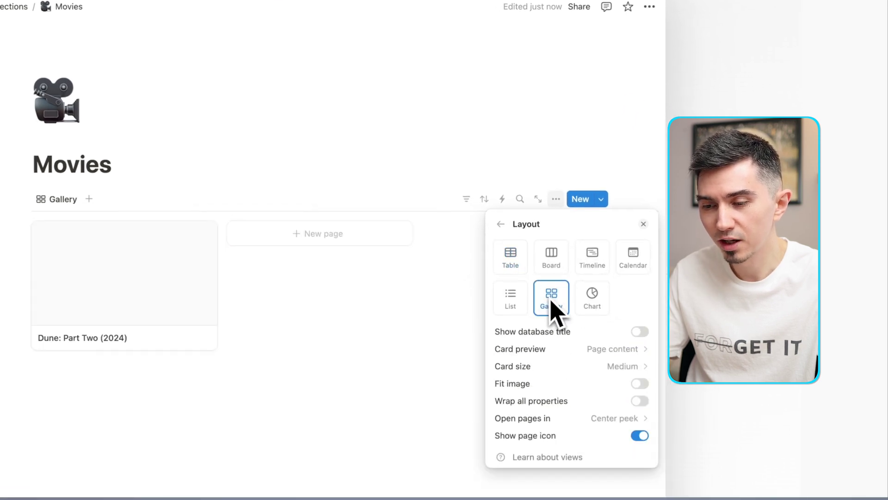
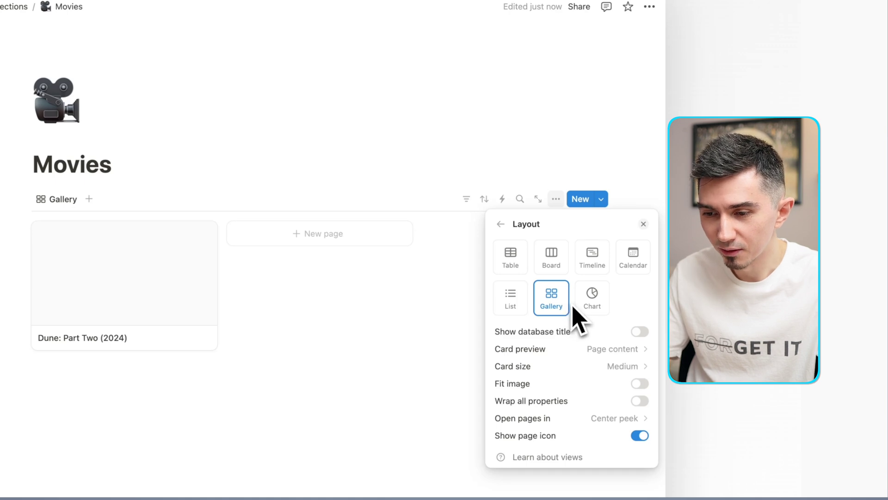
- Set the gallery card preview to Picture, turn on Fit image, and use Large card size
{"action": "left_click", "coordinate": [612, 349]}
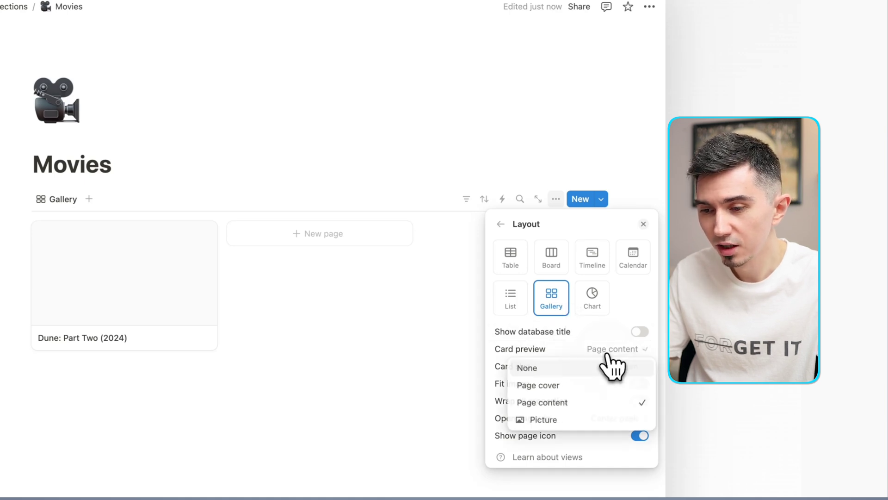
{"action": "left_click", "coordinate": [543, 419]}
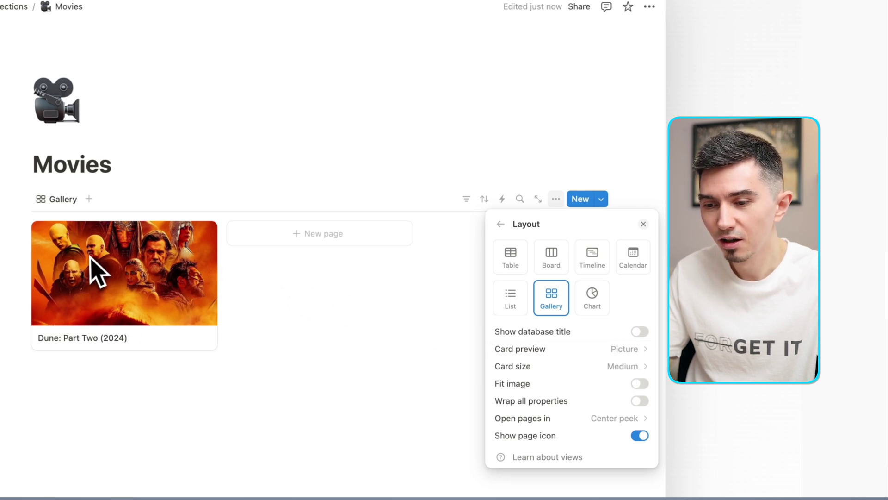
{"action": "left_click", "coordinate": [639, 383]}
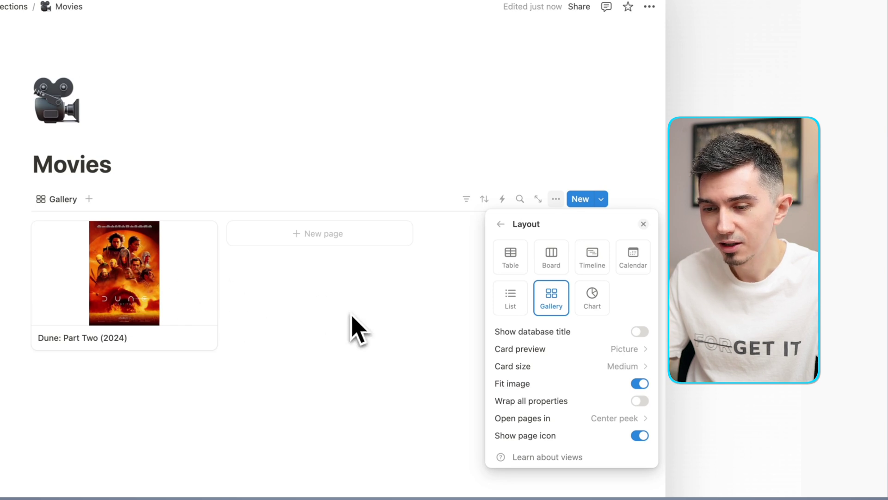
{"action": "left_click", "coordinate": [628, 366]}
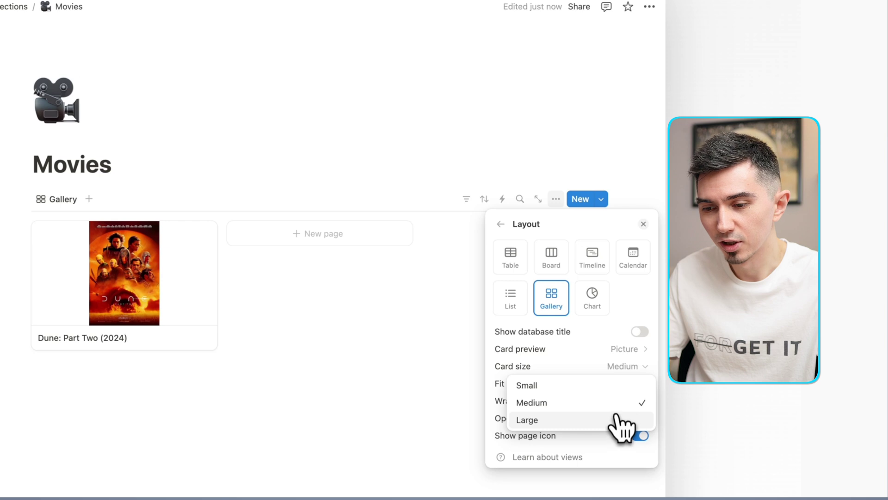
{"action": "left_click", "coordinate": [541, 419]}
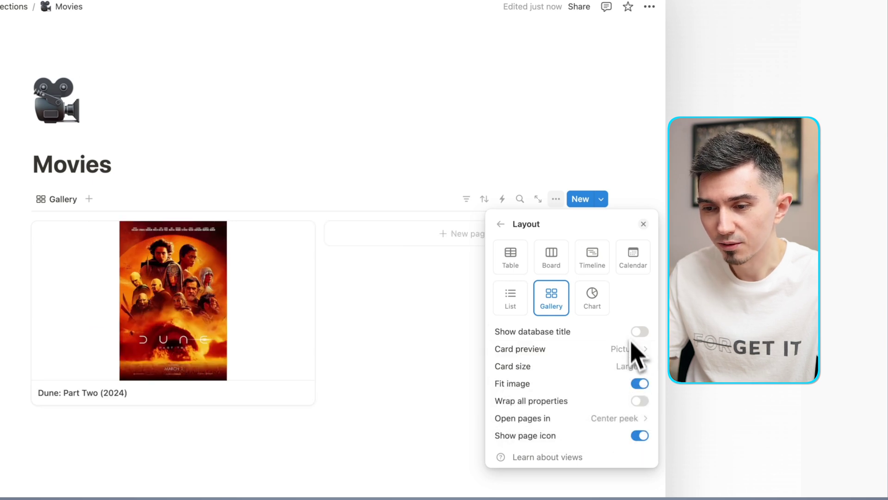
{"action": "left_click", "coordinate": [501, 224]}
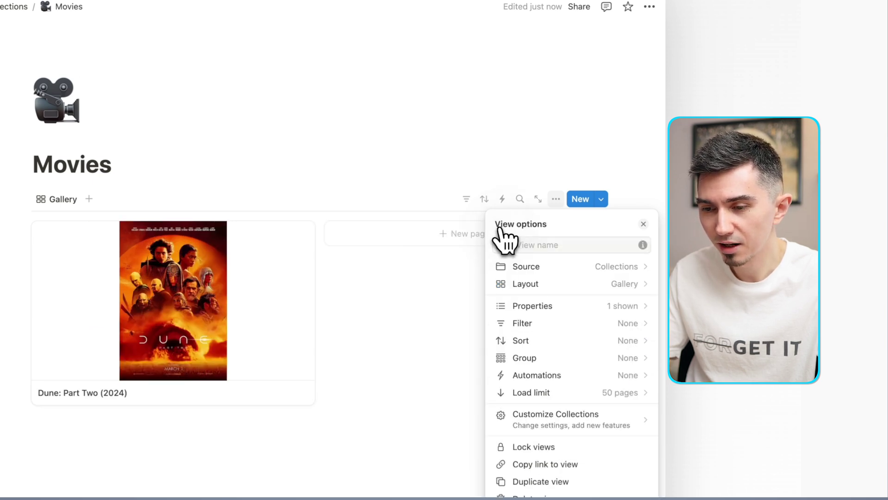
- Show the URL property on each Watchlist card, then open the Dune: Part Two page
{"action": "left_click", "coordinate": [625, 306]}
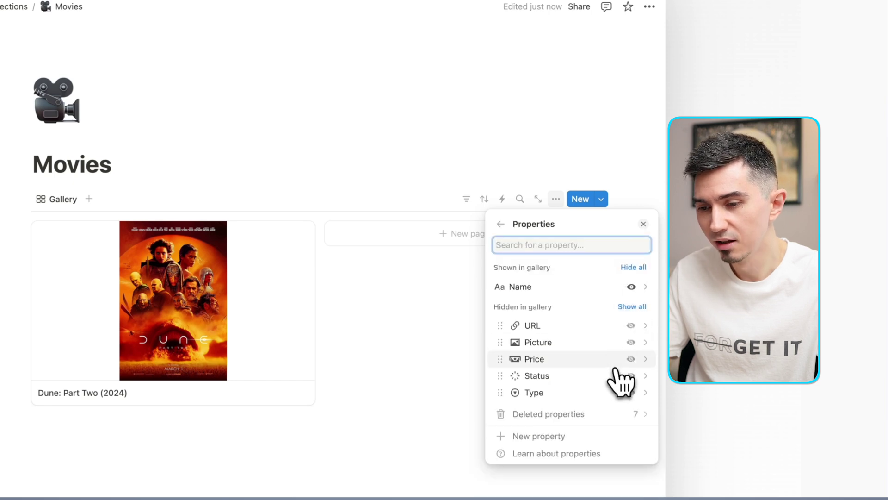
{"action": "left_click", "coordinate": [630, 325]}
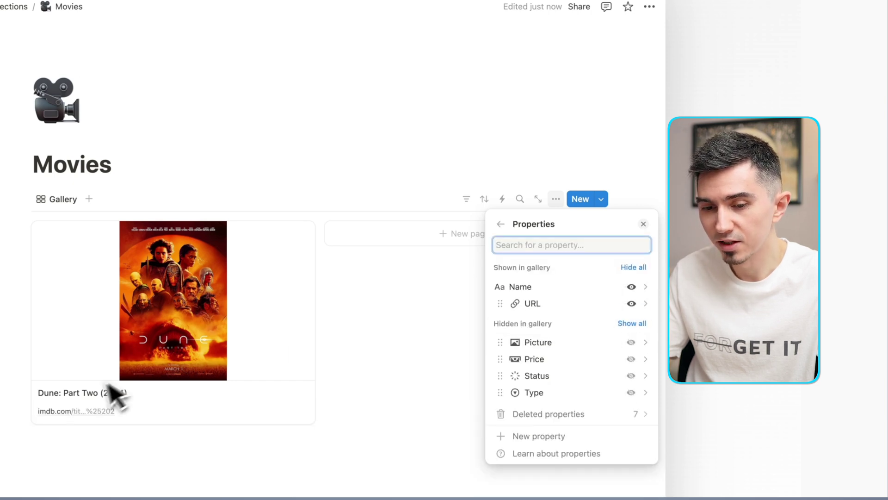
{"action": "left_click", "coordinate": [143, 420]}
{"action": "mouse_move", "coordinate": [77, 411]}
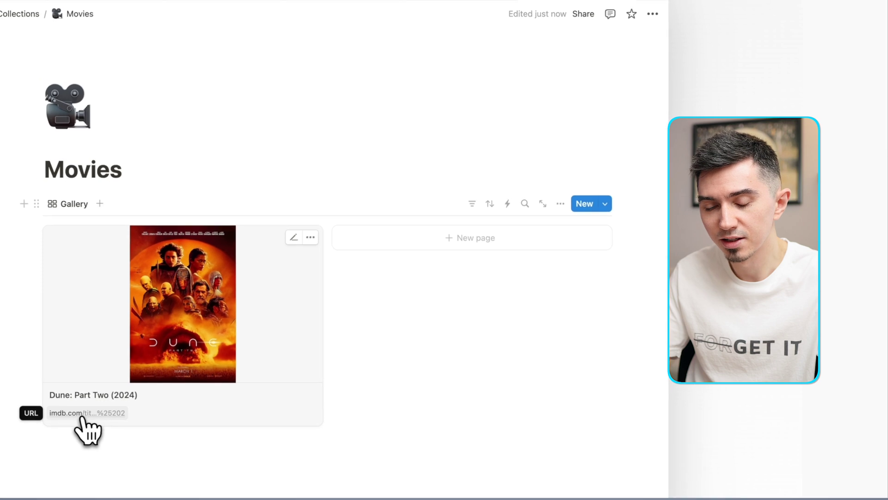
{"action": "left_click", "coordinate": [306, 347]}
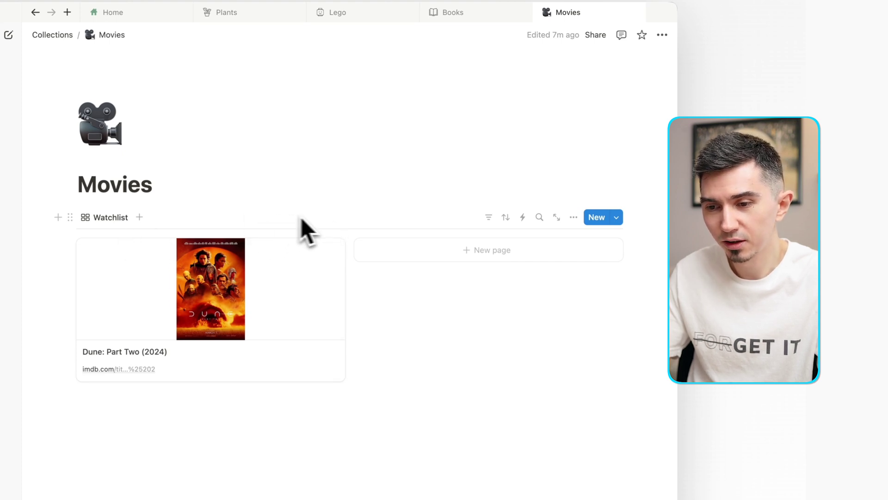
- Filter the Watchlist to Type Movies and Status To-do, then hide the filter bar
{"action": "left_click", "coordinate": [489, 217]}
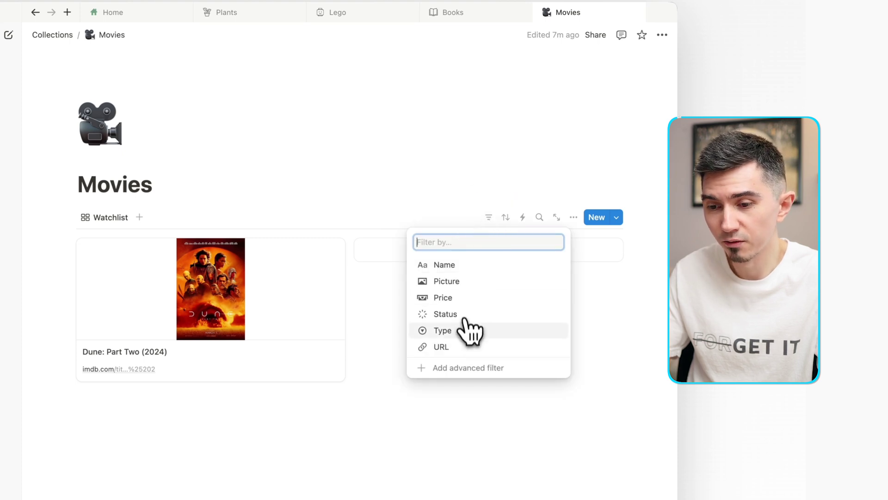
{"action": "left_click", "coordinate": [442, 331]}
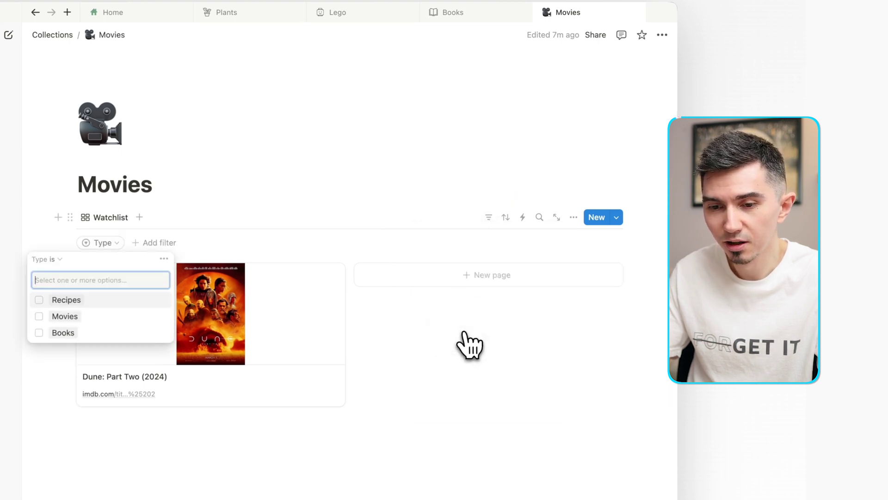
{"action": "left_click", "coordinate": [38, 317]}
{"action": "left_click", "coordinate": [189, 242]}
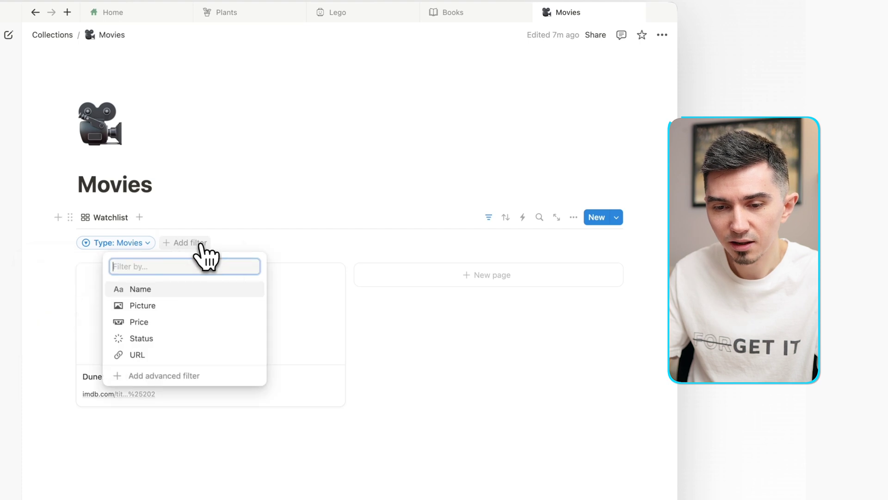
{"action": "left_click", "coordinate": [141, 338]}
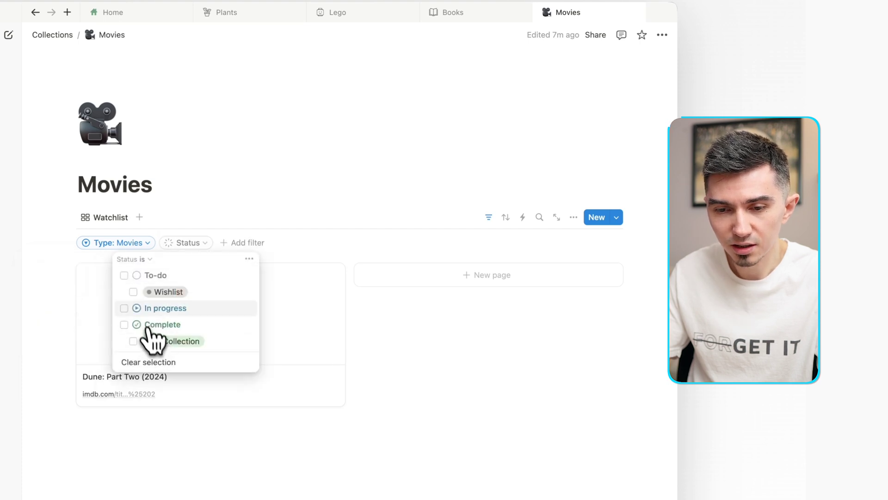
{"action": "left_click", "coordinate": [213, 198]}
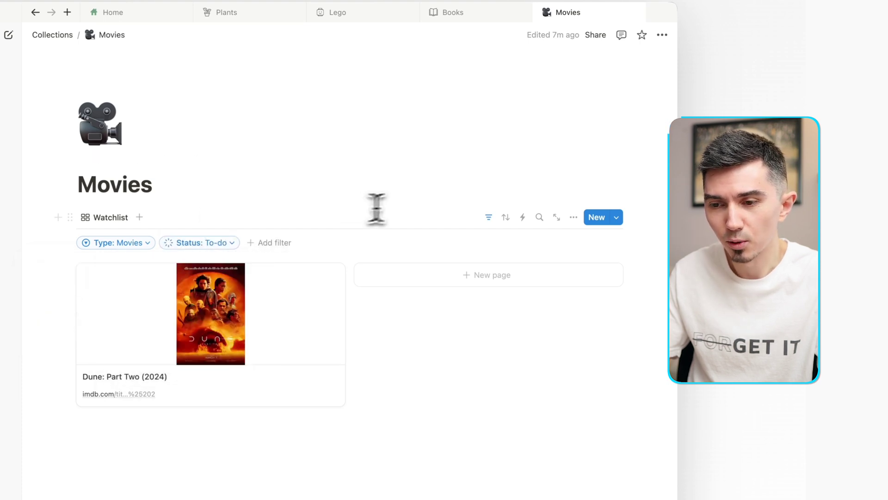
{"action": "left_click", "coordinate": [489, 217]}
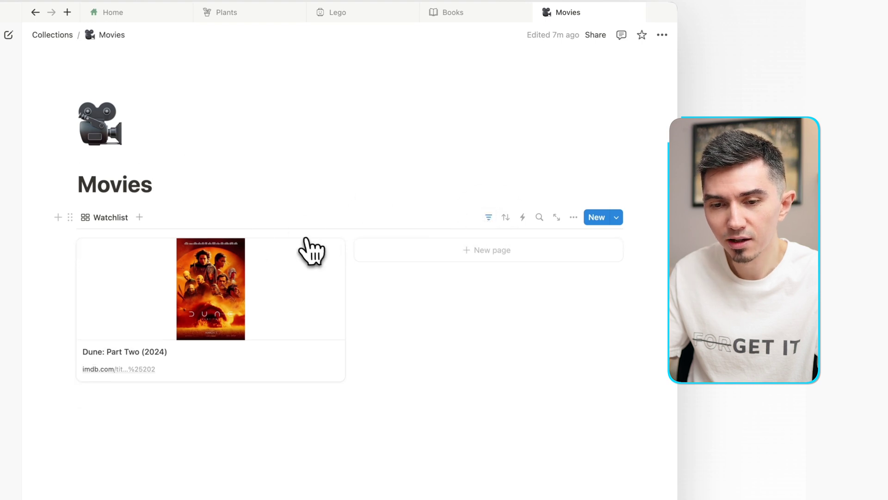
- Duplicate the Watchlist view as a new view named 'In Collection'
{"action": "left_click", "coordinate": [108, 217]}
{"action": "left_click", "coordinate": [121, 330]}
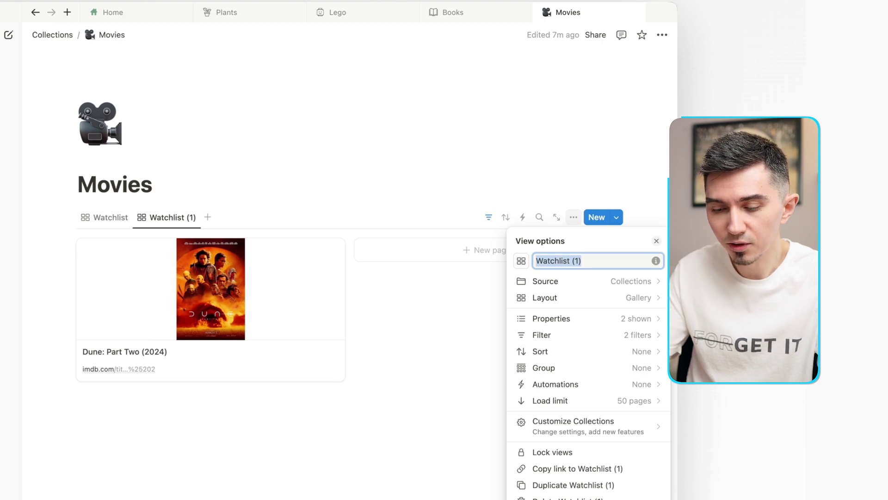
{"action": "type", "text": "In Collection"}
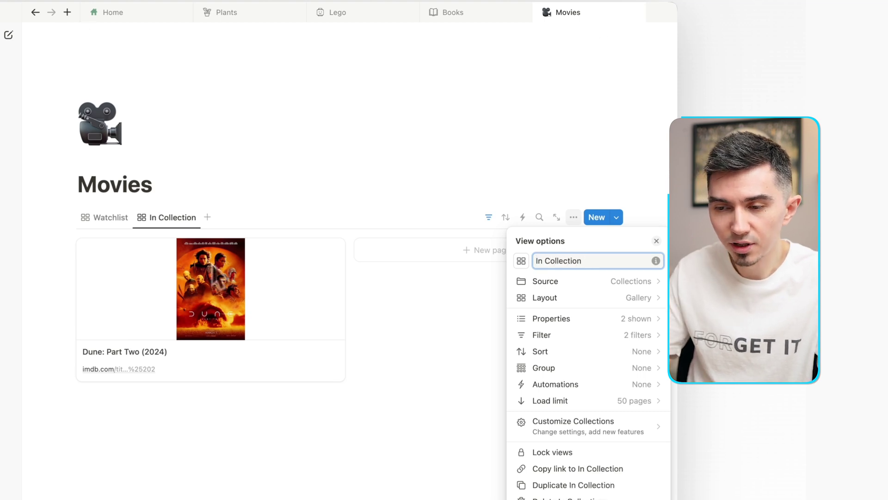
{"action": "left_click", "coordinate": [484, 184]}
- Change the In Collection Status filter from To-do to Complete
{"action": "left_click", "coordinate": [488, 218]}
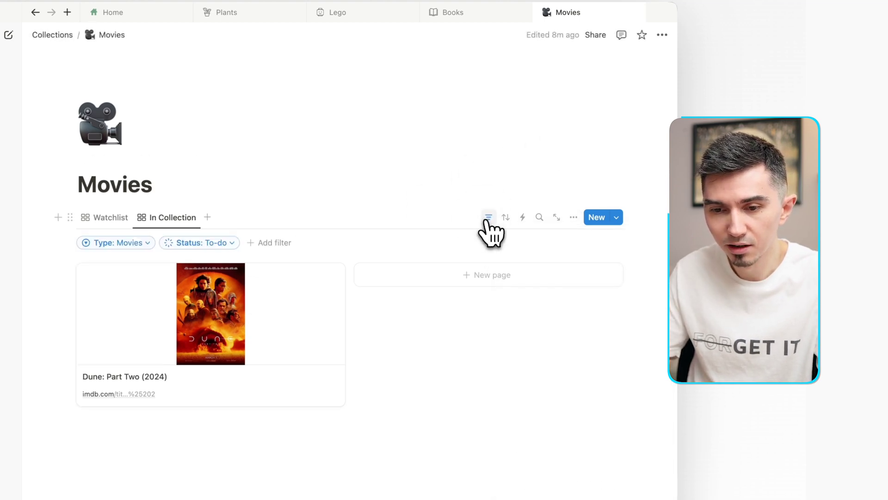
{"action": "left_click", "coordinate": [232, 242]}
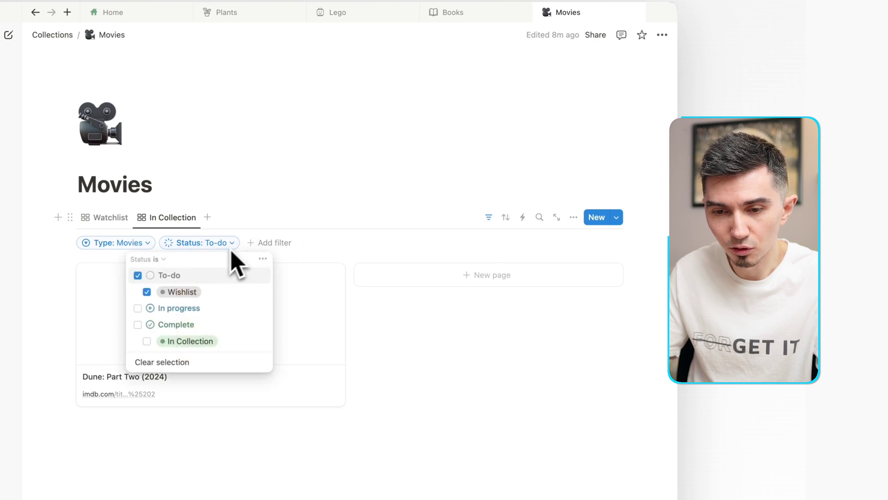
{"action": "left_click", "coordinate": [146, 291]}
{"action": "left_click", "coordinate": [137, 323]}
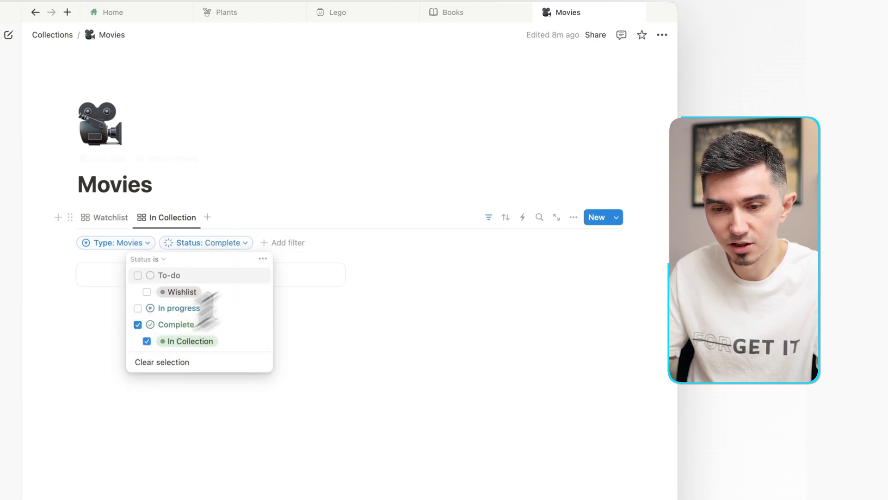
{"action": "left_click", "coordinate": [416, 187]}
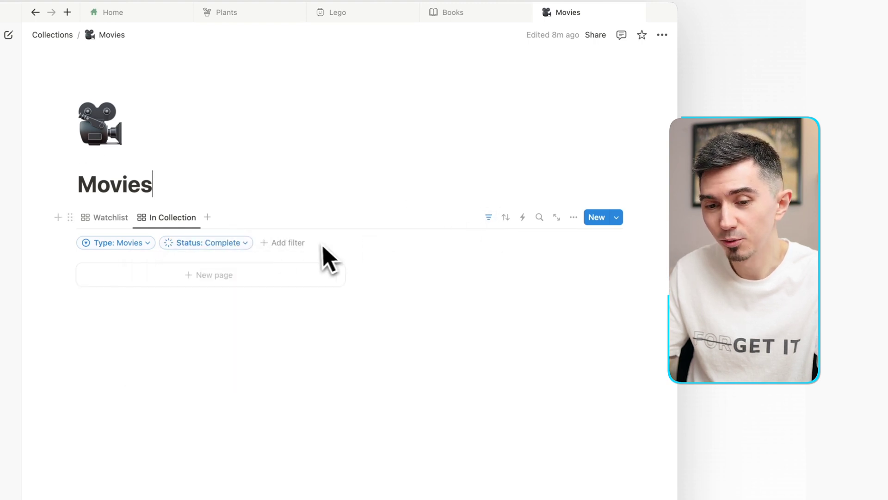
{"action": "left_click", "coordinate": [489, 217]}
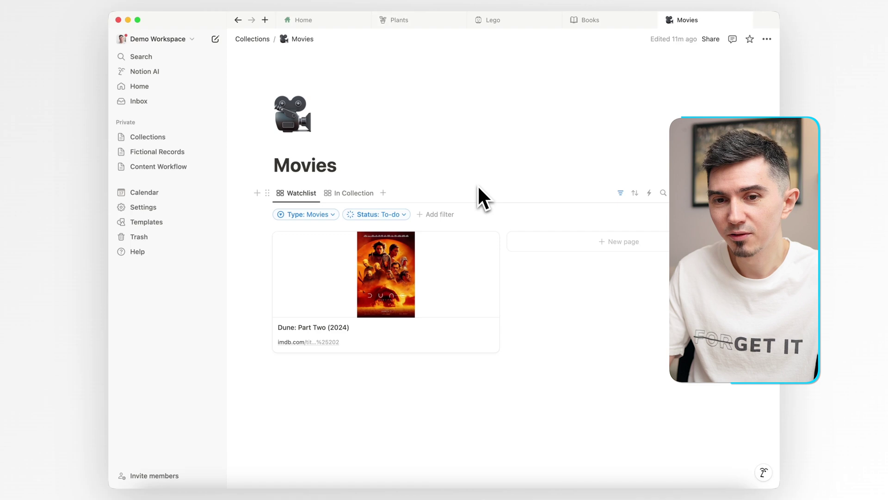
- Add a blank line below Movies on Collections, then reopen Movies' Type filter choices
{"action": "left_click", "coordinate": [253, 39]}
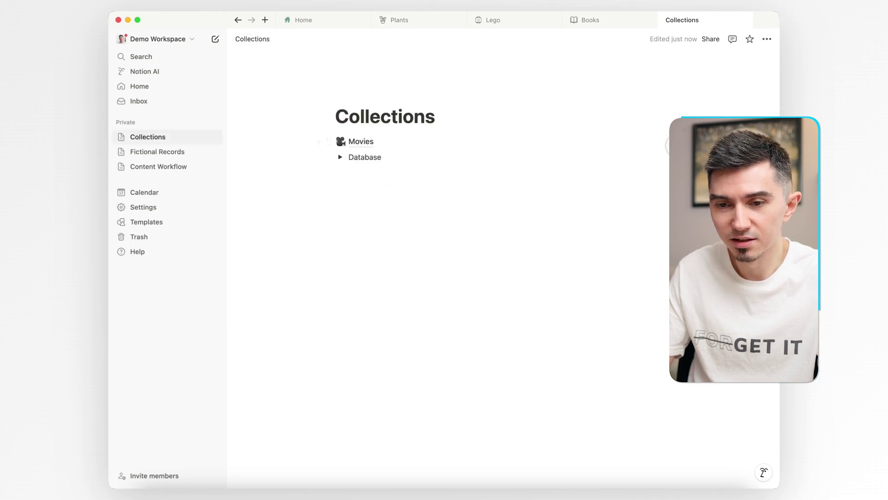
{"action": "key", "text": "Return"}
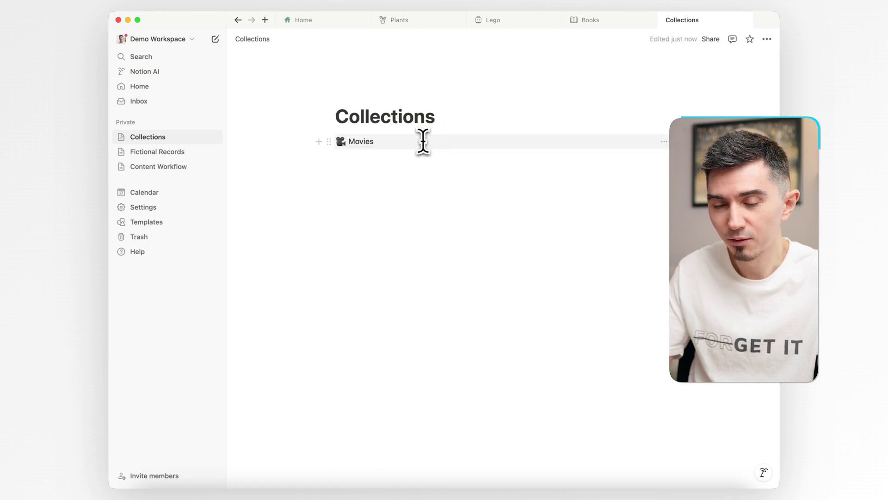
{"action": "mouse_move", "coordinate": [362, 157]}
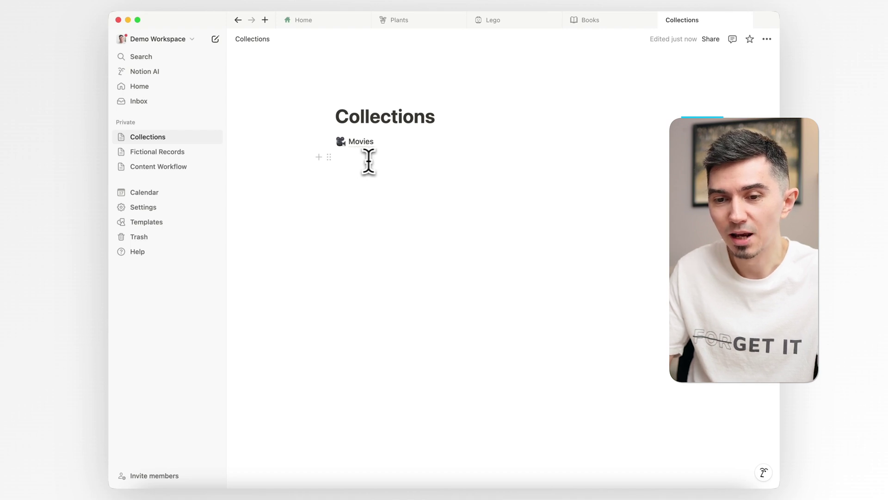
{"action": "left_click", "coordinate": [361, 142]}
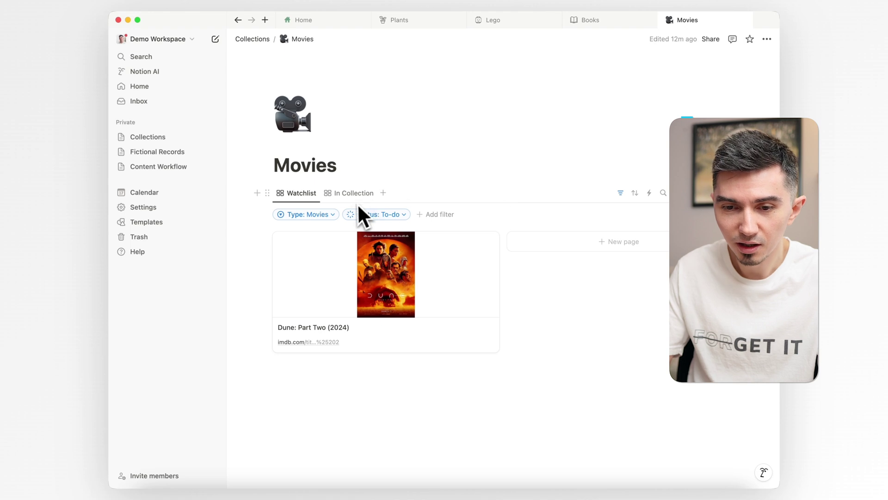
{"action": "left_click", "coordinate": [335, 215]}
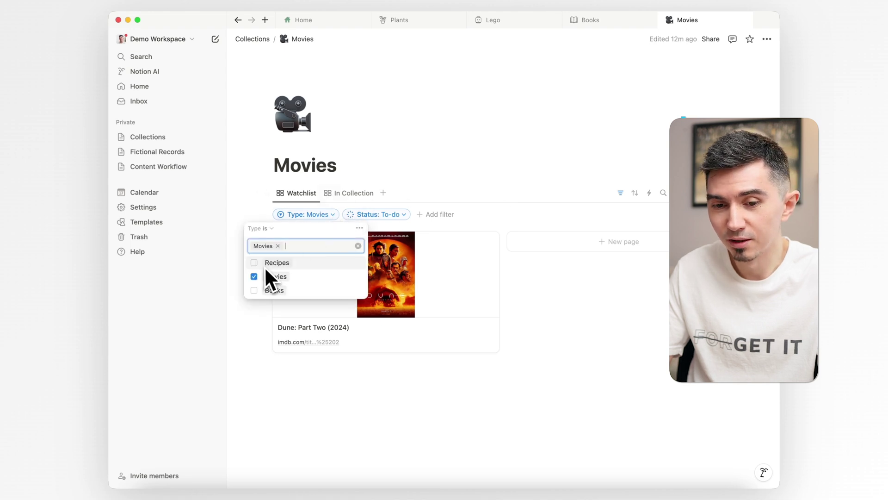